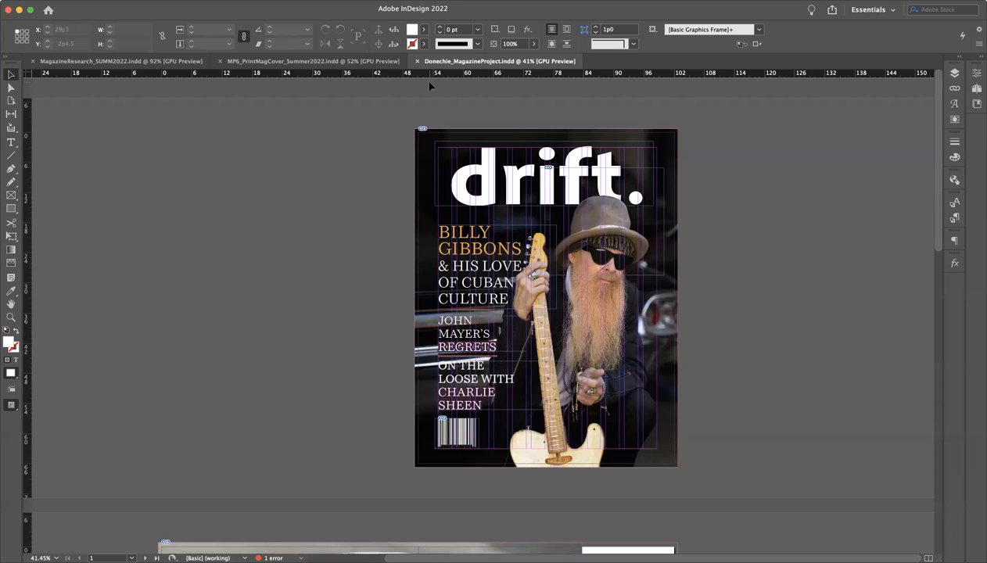
Start a new document and name it with the author's surname followed by _MP6
left_click(78, 1)
mouse_move(84, 9)
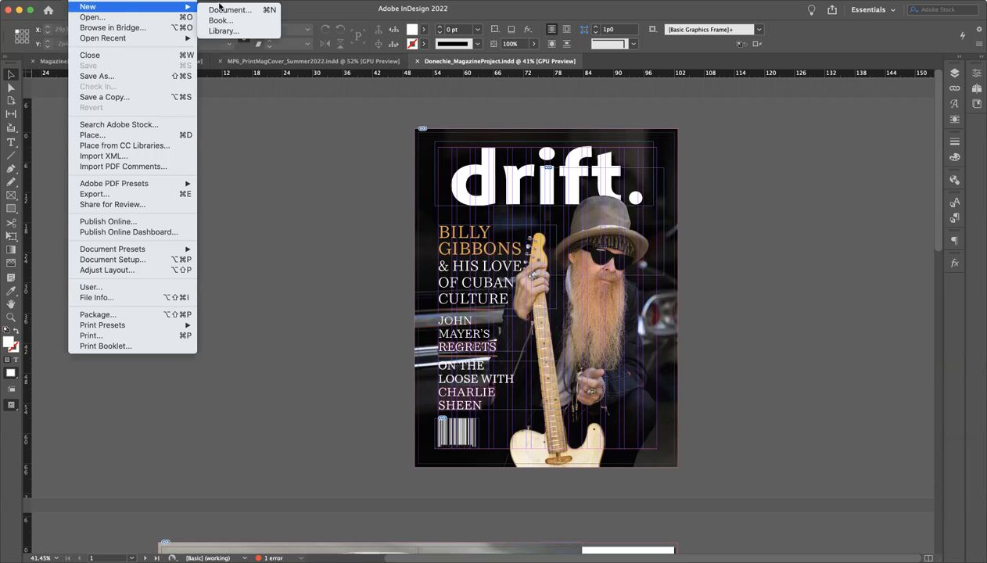
left_click(245, 10)
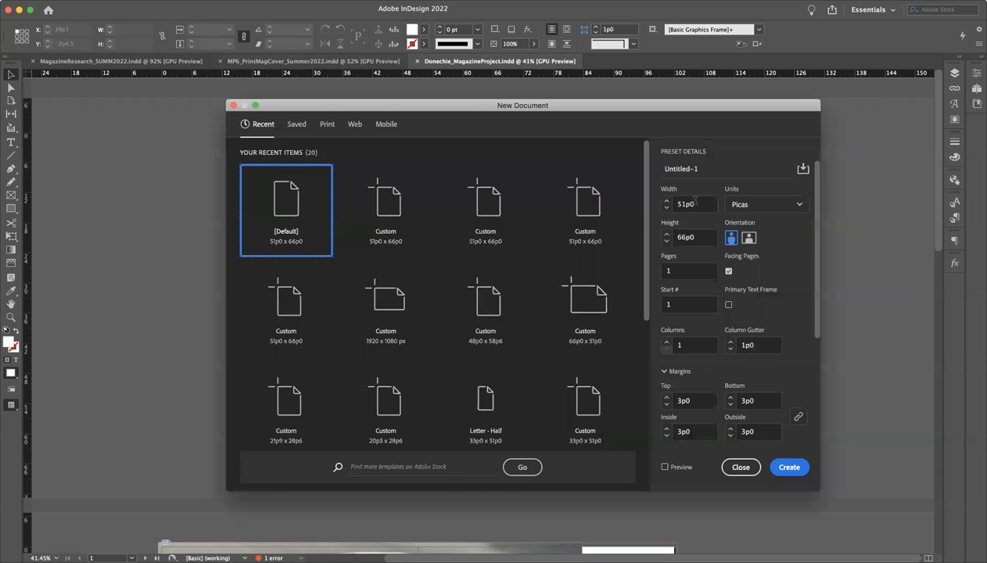
triple_click(694, 169)
type("Moore_")
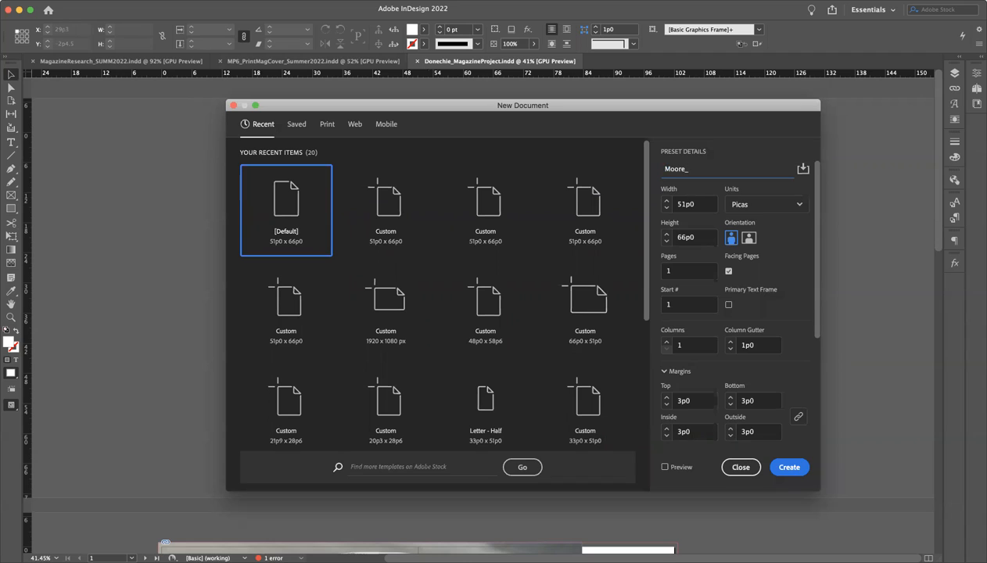
type("MP6")
Base the new document on the print Letter preset and give it 4 pages, keeping Facing Pages enabled
left_click(327, 125)
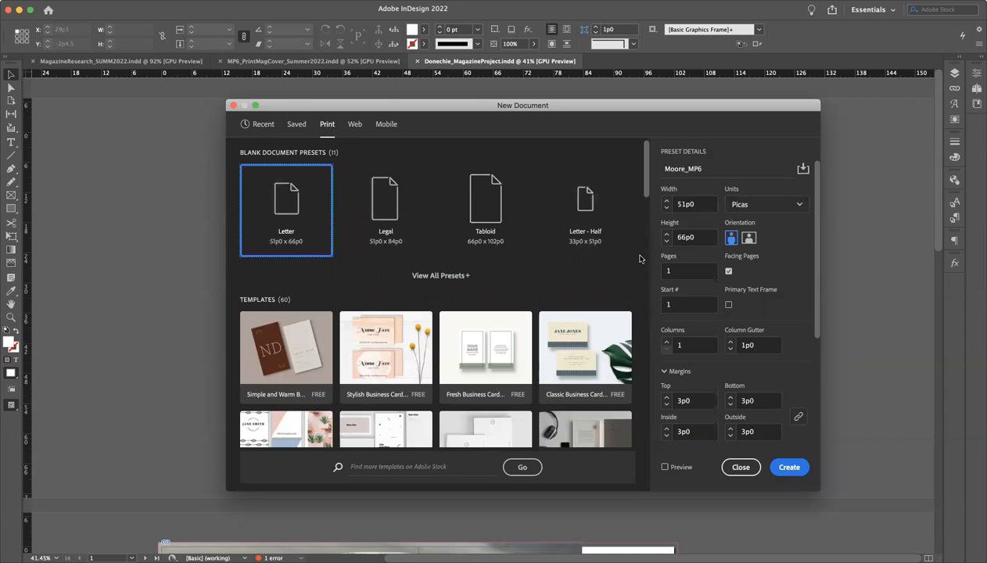
left_click(695, 269)
type("4")
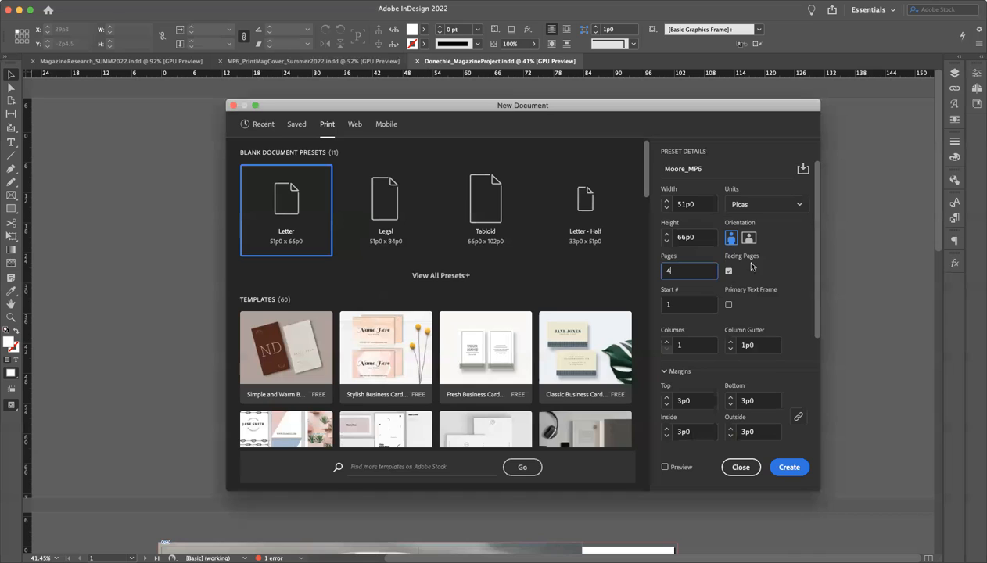
left_click(728, 271)
Set the new document's column count to 12
left_click(666, 342)
left_click(667, 342)
left_click(667, 342)
left_click(667, 342)
left_click(666, 341)
left_click(667, 342)
left_click(667, 342)
left_click(666, 342)
left_click(667, 342)
left_click(666, 342)
left_click(667, 342)
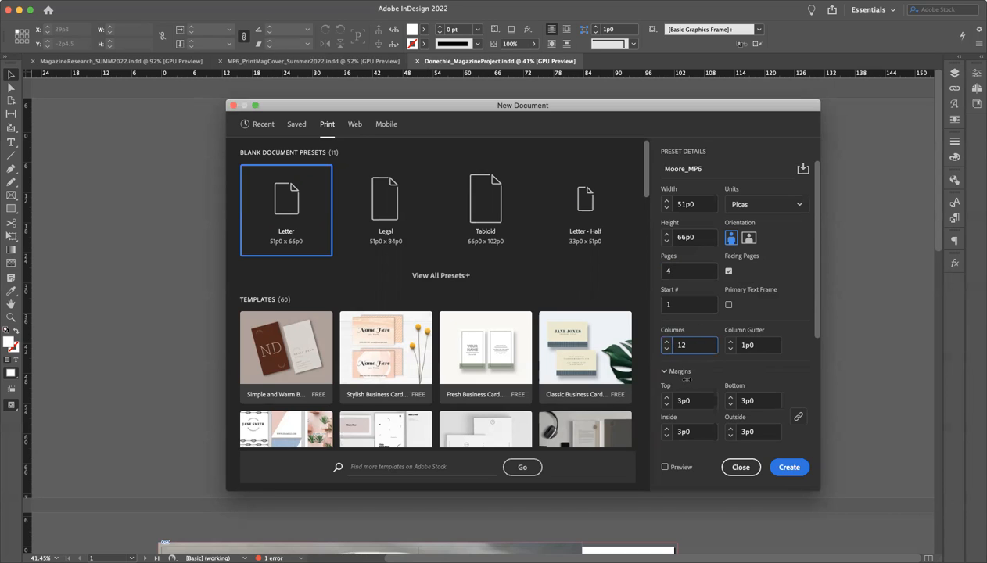
Set the bleed to 0p9 on all sides and create the document
scroll(693, 368, "down", 5)
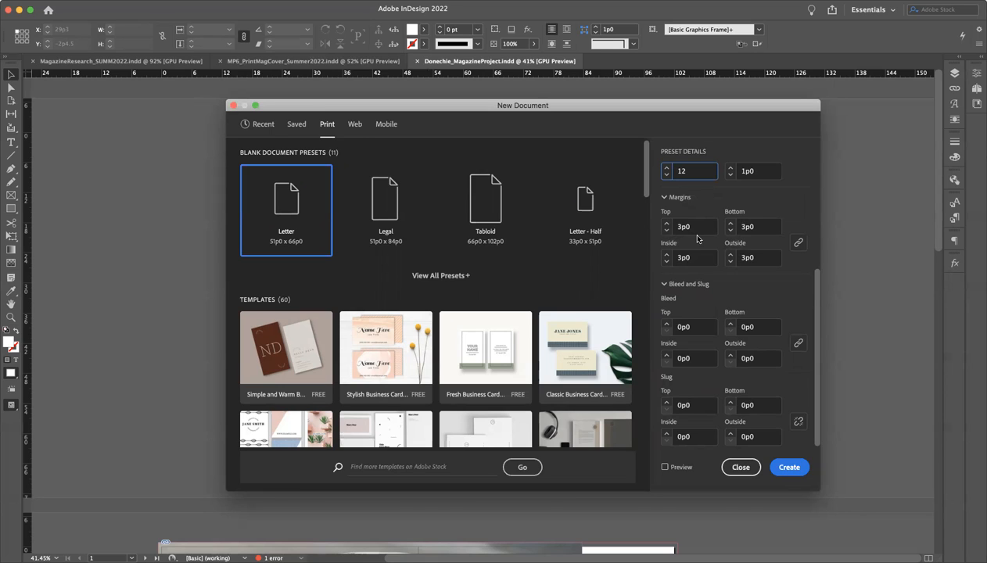
left_click(672, 285)
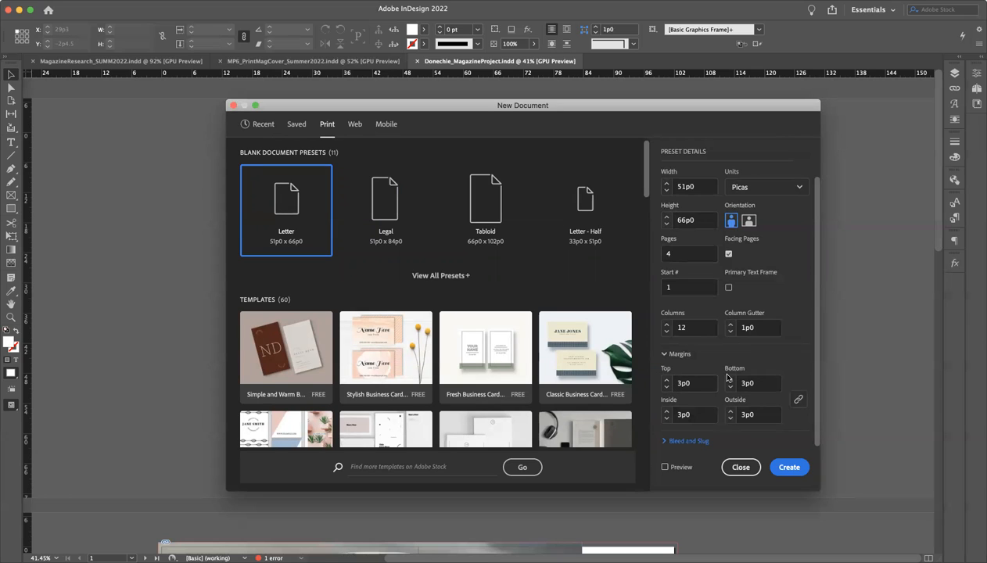
left_click(665, 442)
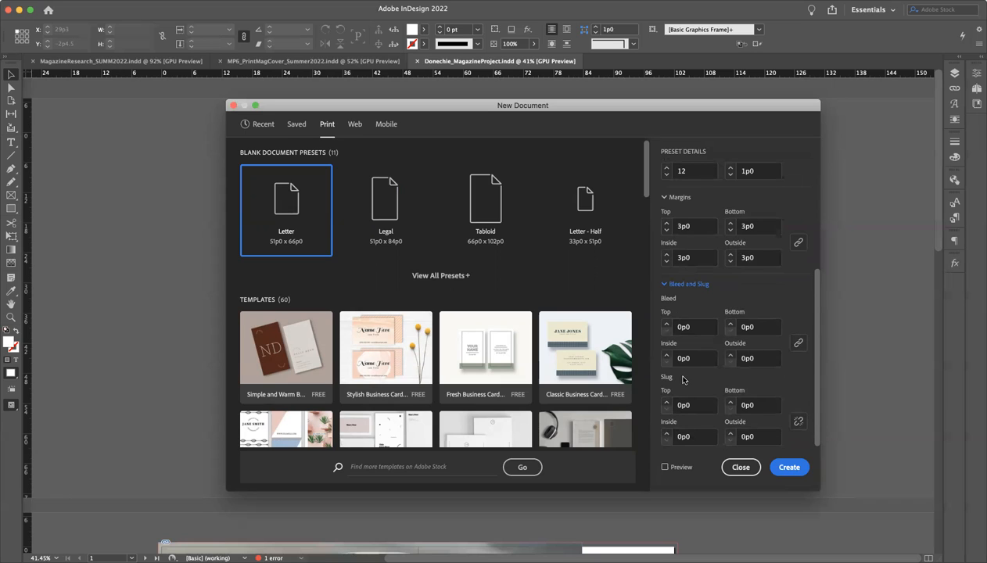
left_click(667, 325)
left_click(667, 324)
left_click(666, 325)
left_click(667, 324)
left_click(667, 324)
left_click(667, 325)
left_click(666, 324)
left_click(666, 324)
left_click(667, 324)
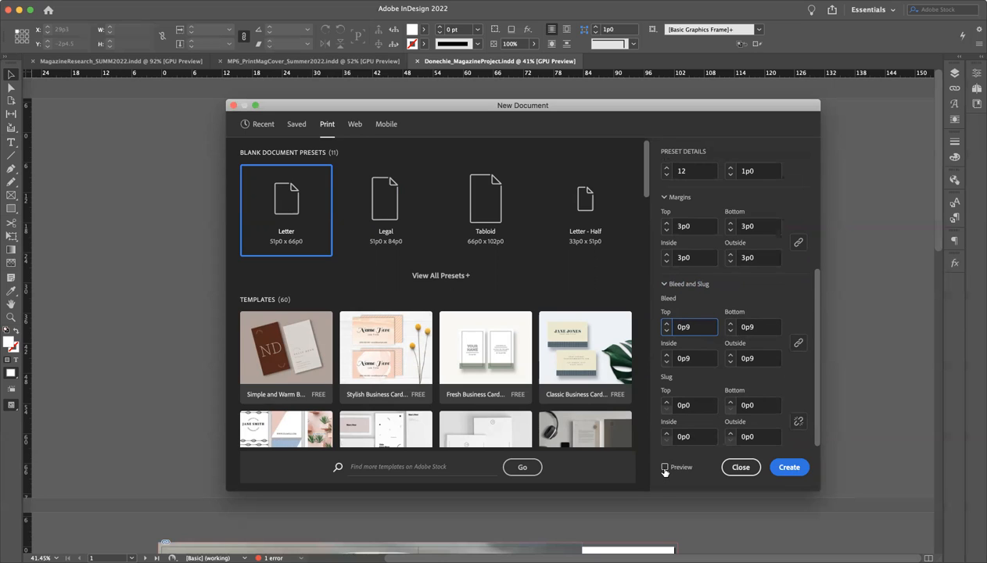
left_click(789, 467)
Look through the new document's cover page, inside spread and back page to check the page arrangement
scroll(422, 436, "down", 4)
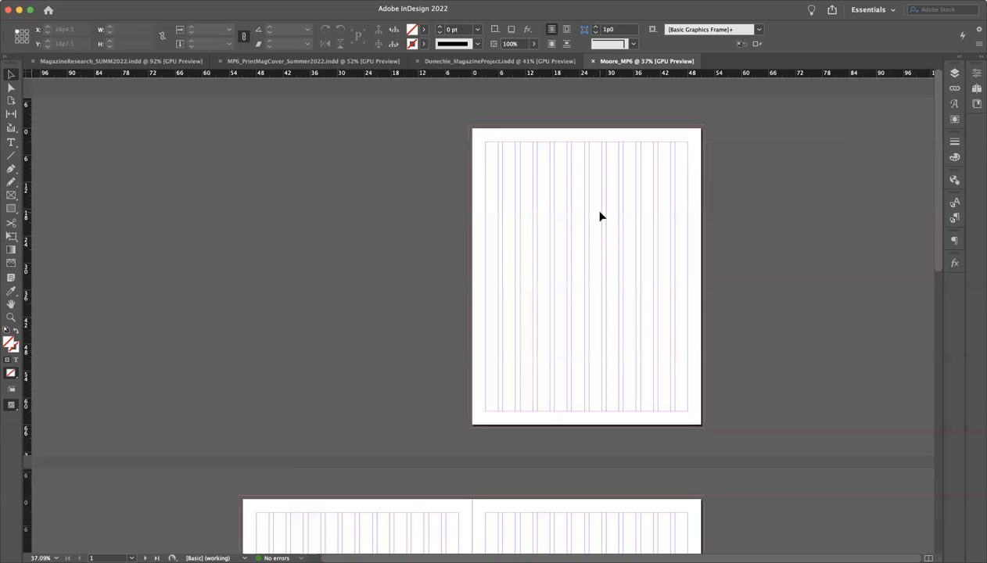
scroll(600, 217, "down", 5)
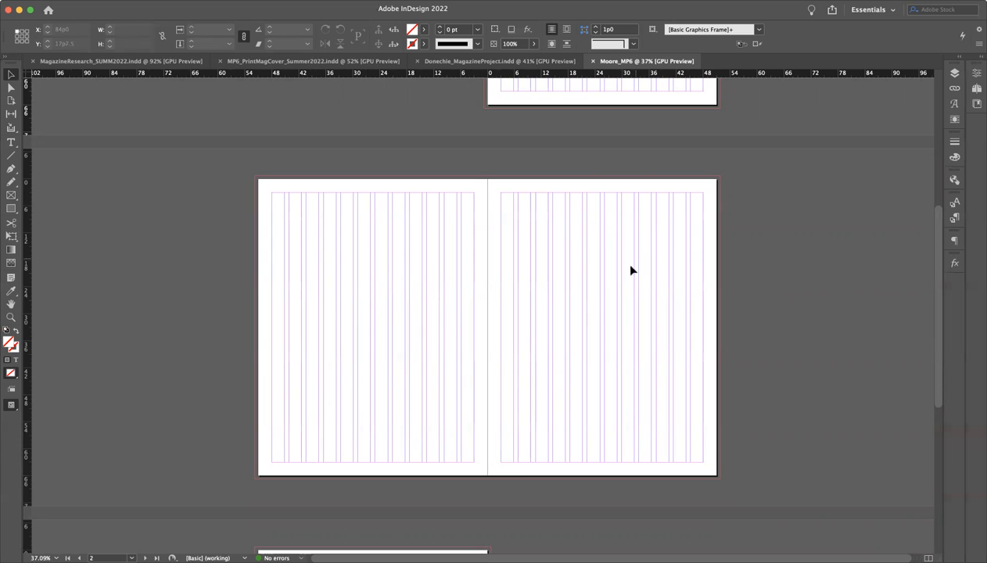
scroll(519, 487, "down", 3)
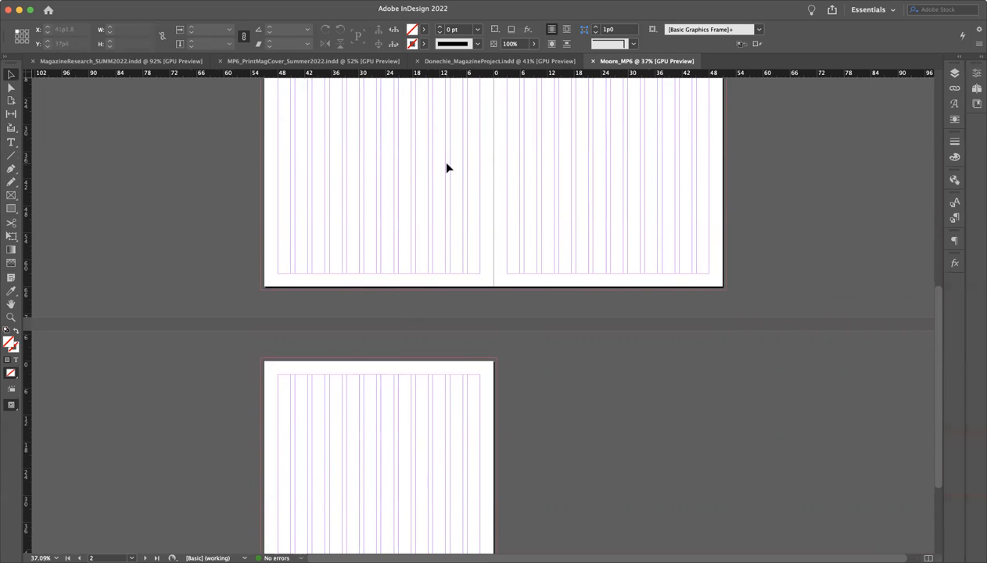
scroll(468, 127, "down", 5)
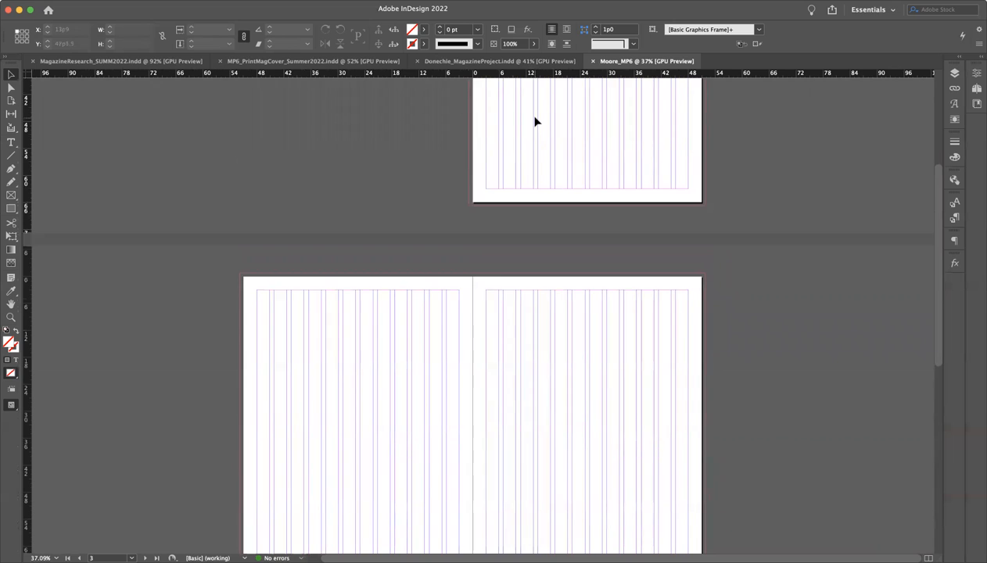
scroll(537, 122, "down", 5)
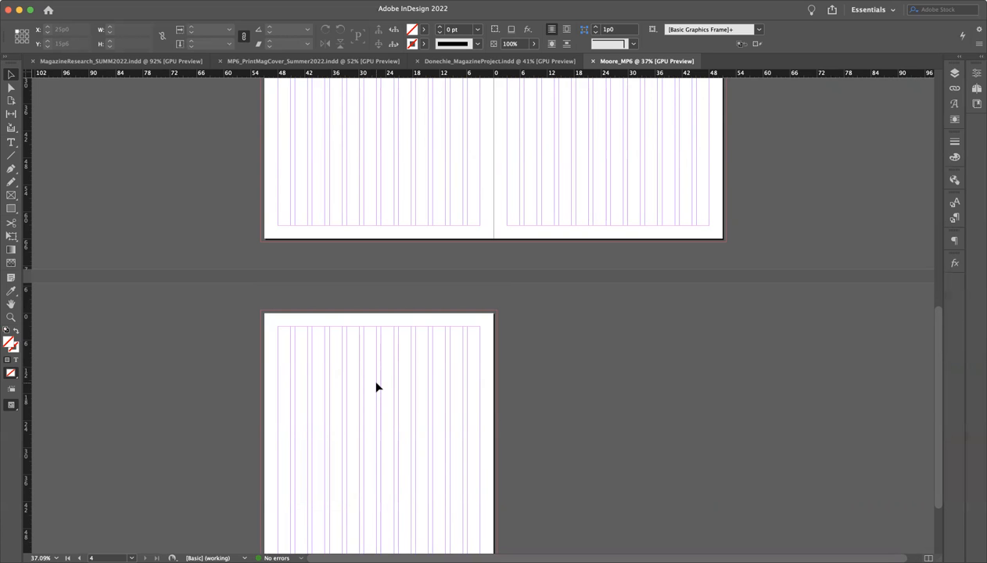
scroll(425, 287, "up", 3)
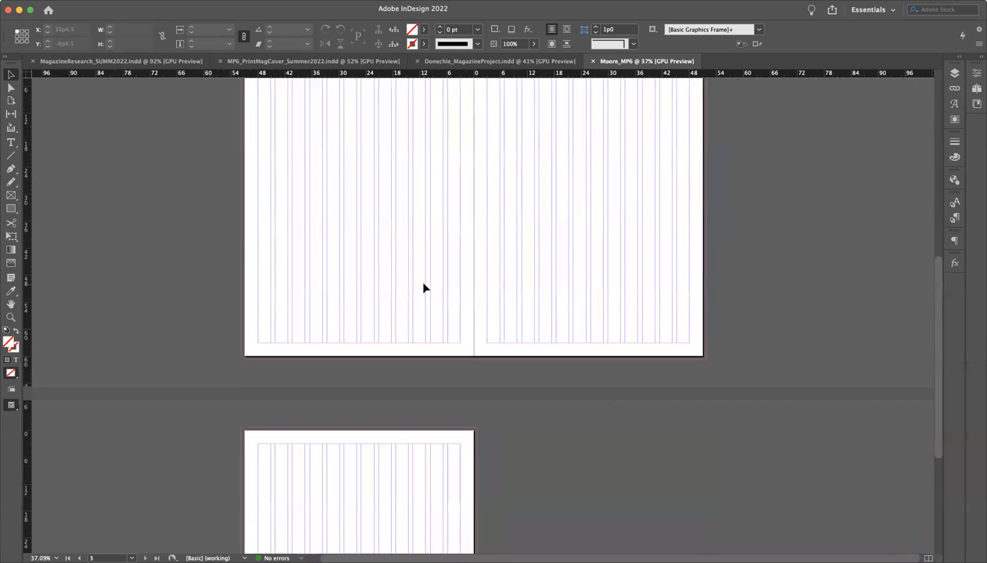
scroll(425, 288, "up", 10)
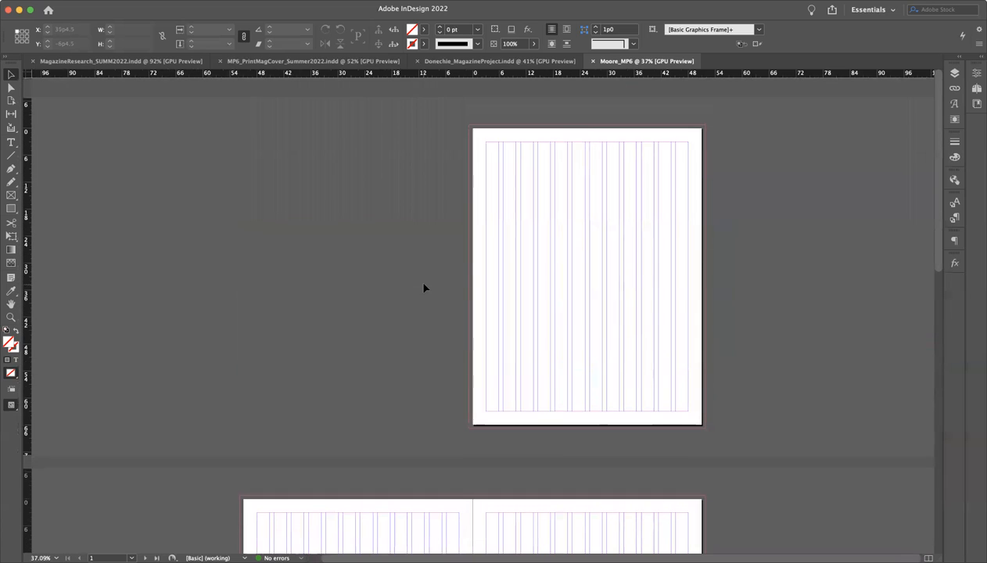
Switch to the finished sample magazine project document and examine its front cover and background image frame
left_click(450, 63)
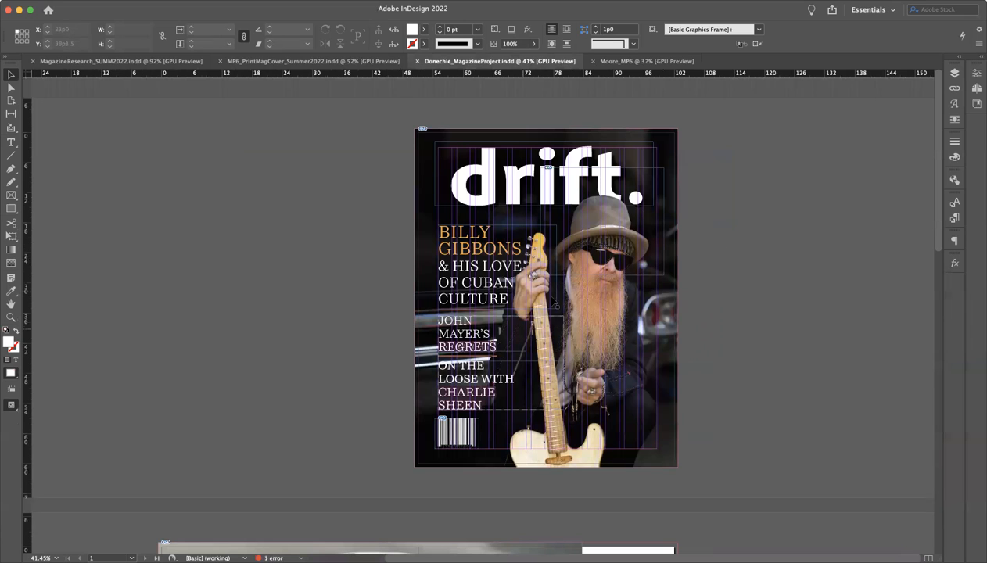
left_click(743, 235)
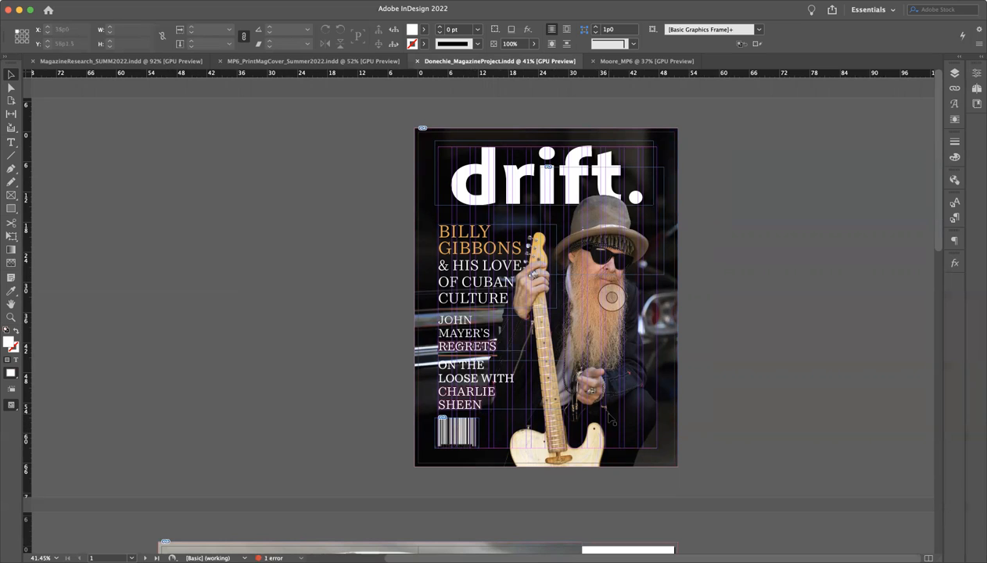
left_click(661, 374)
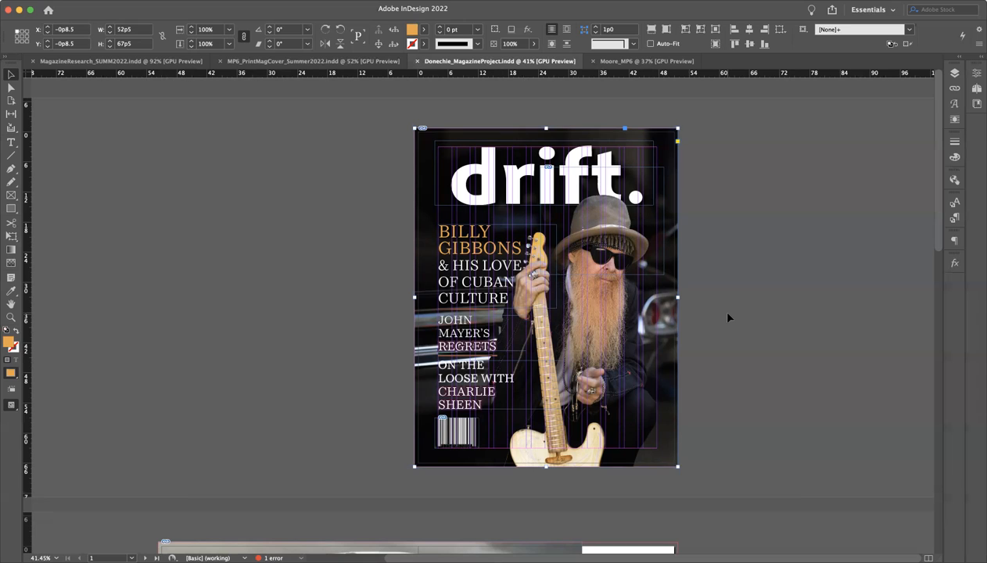
Examine the feature's opening spread below the cover, including its headline and the writer and photographer credits
scroll(728, 316, "down", 1)
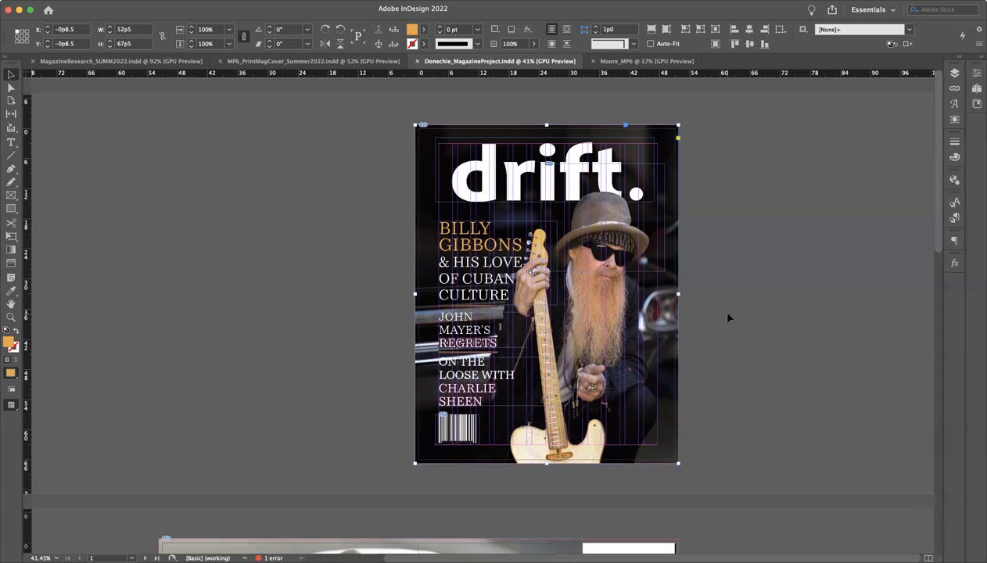
scroll(728, 318, "down", 10)
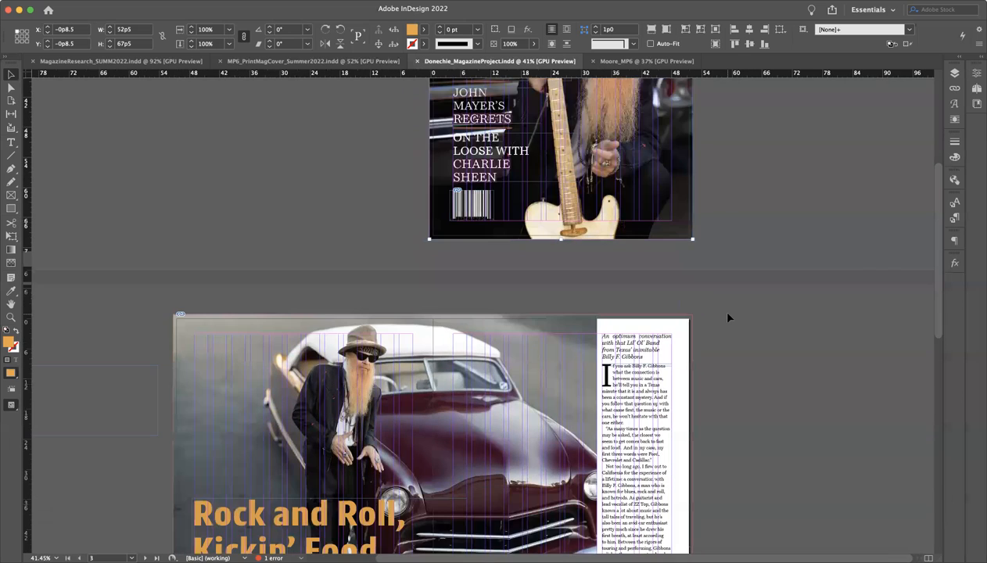
scroll(728, 318, "down", 8)
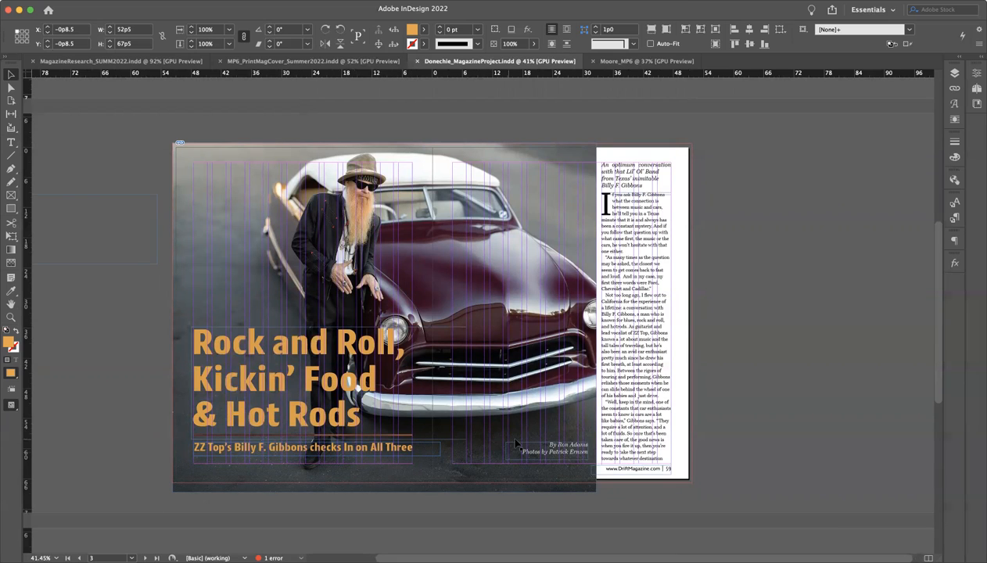
scroll(565, 447, "up", 2)
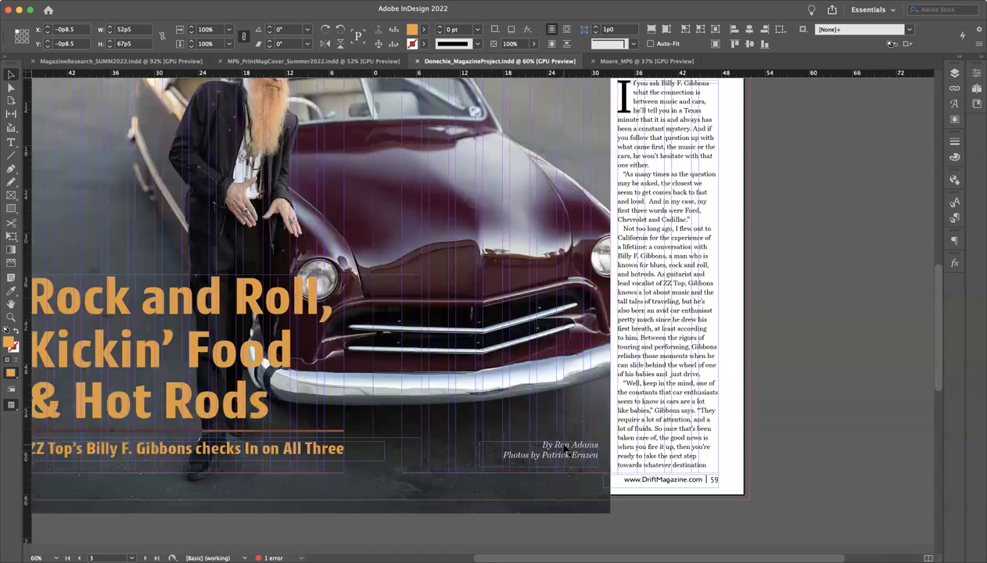
scroll(569, 450, "up", 1)
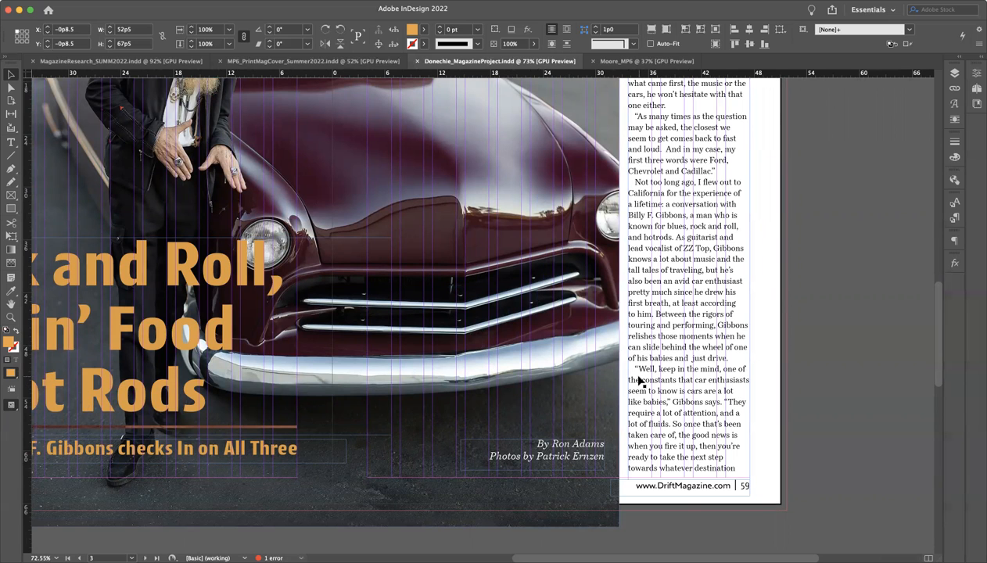
Examine the article text column on the spread's right-hand page, from the italic introduction to the last line
scroll(639, 381, "up", 5)
scroll(639, 381, "right", 2)
scroll(640, 381, "down", 2)
scroll(639, 381, "right", 1)
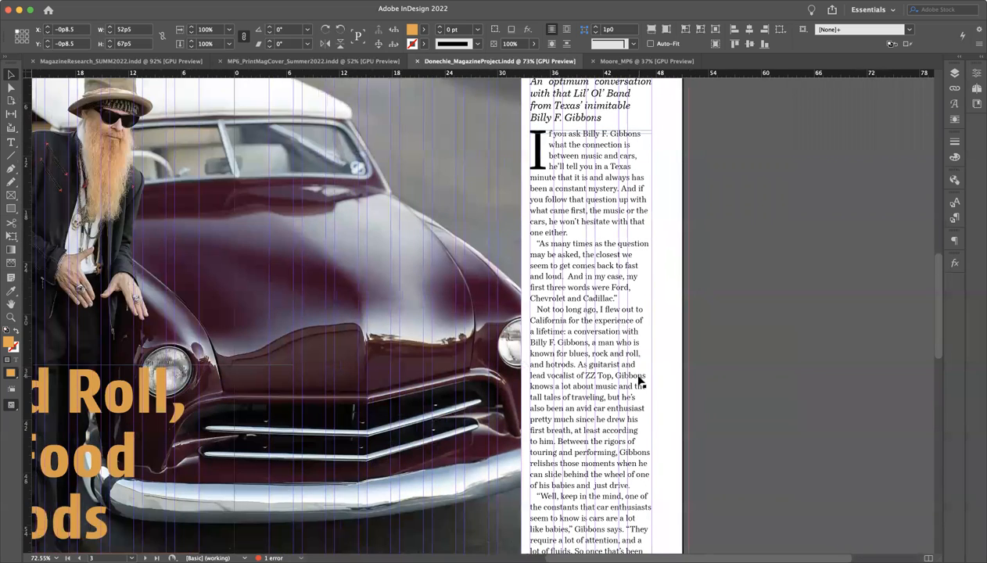
scroll(639, 381, "down", 2)
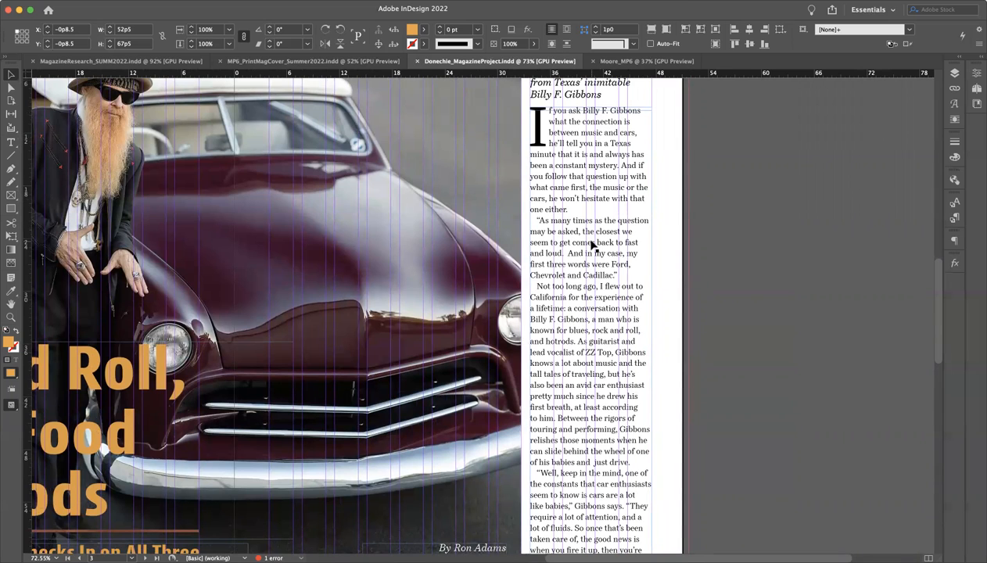
scroll(592, 398, "down", 5)
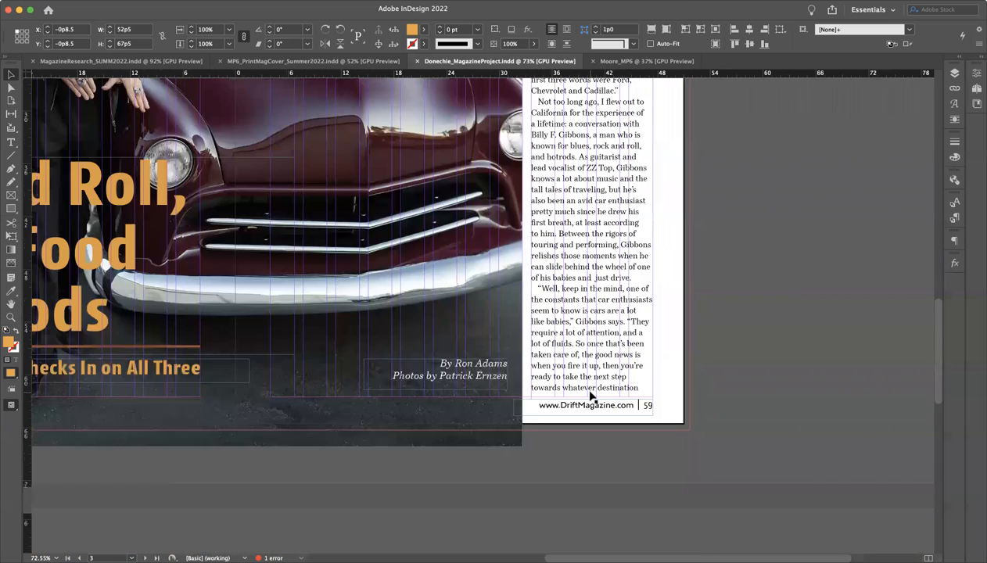
scroll(592, 397, "up", 5)
scroll(580, 162, "up", 2)
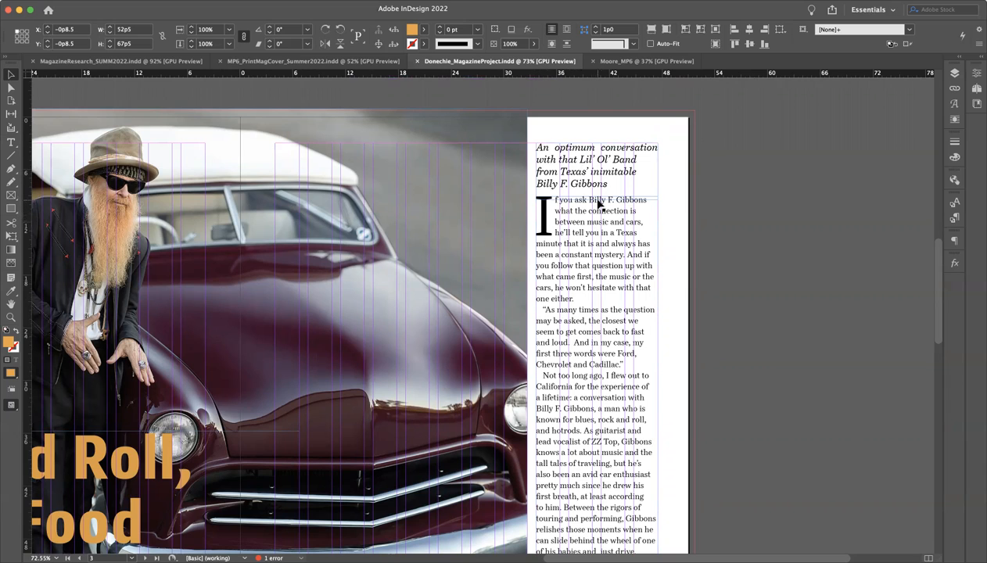
scroll(590, 317, "down", 5)
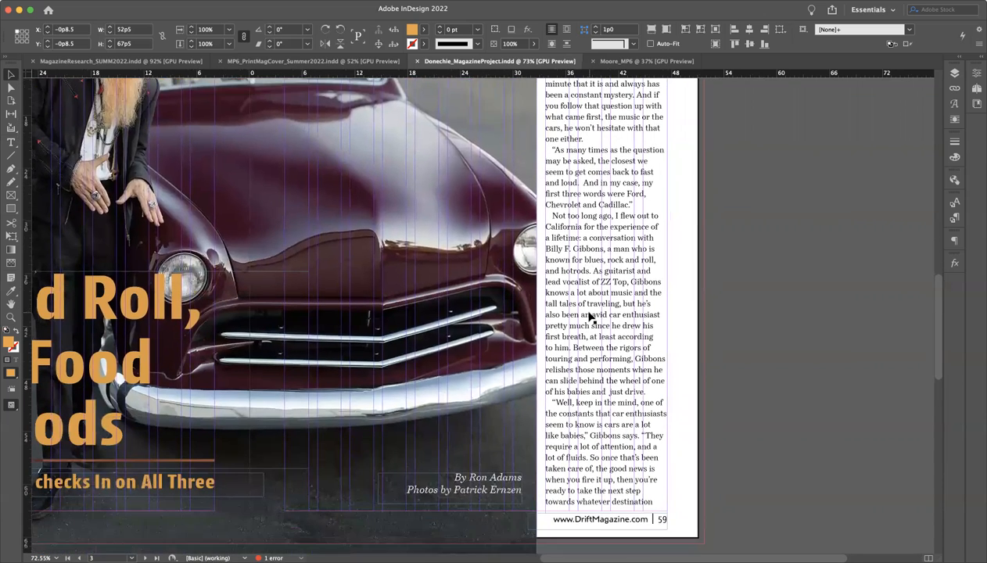
Inspect the web address and page number footer on the right-hand page and the matching area of the left-hand page
scroll(590, 316, "down", 3)
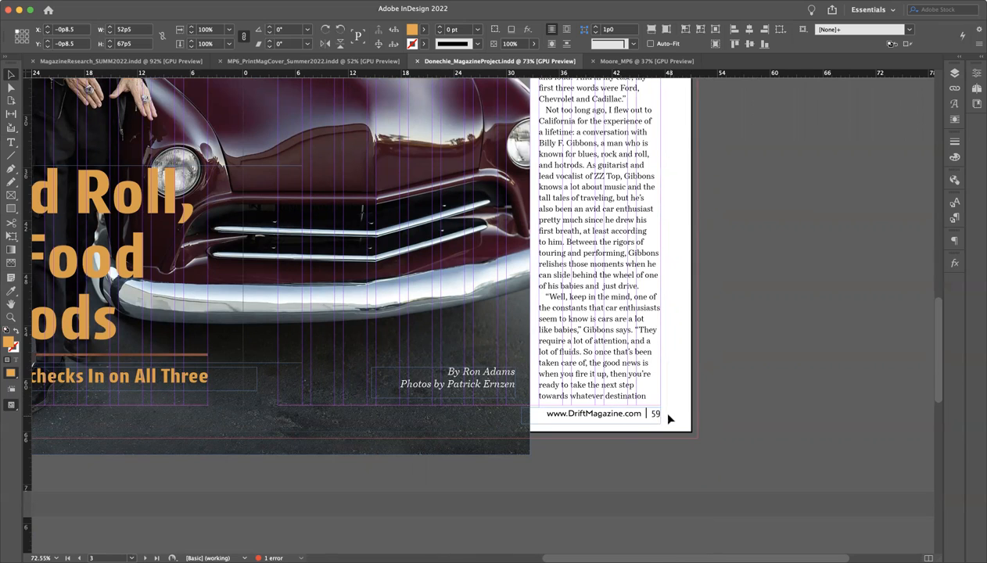
left_click(622, 419)
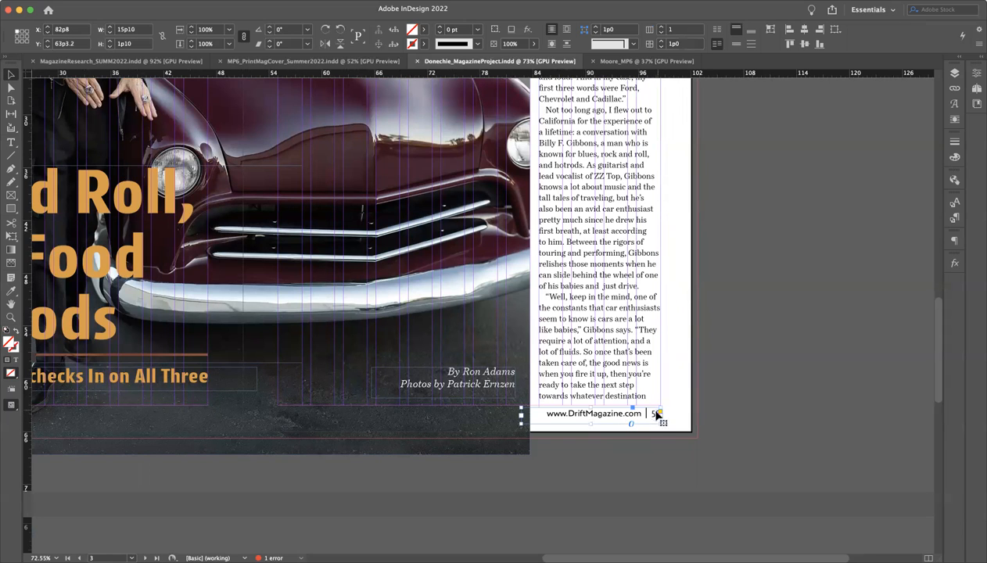
left_click(698, 423)
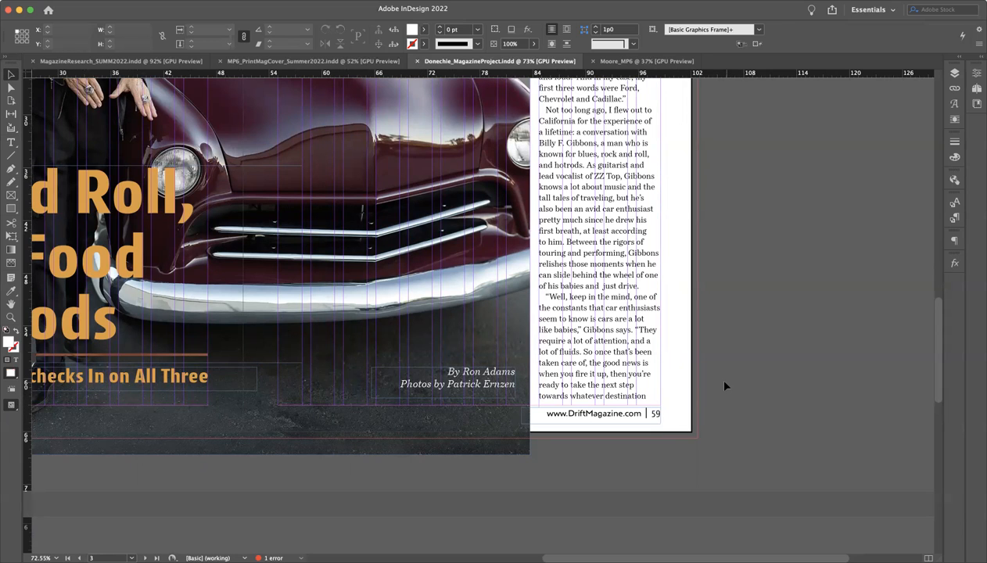
scroll(443, 386, "left", 5)
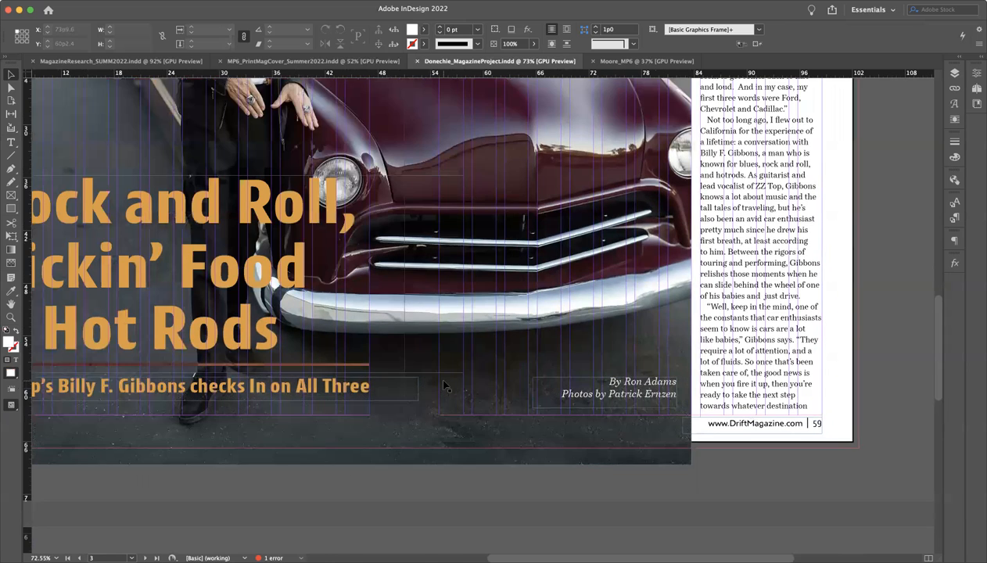
scroll(443, 386, "left", 5)
scroll(443, 386, "down", 2)
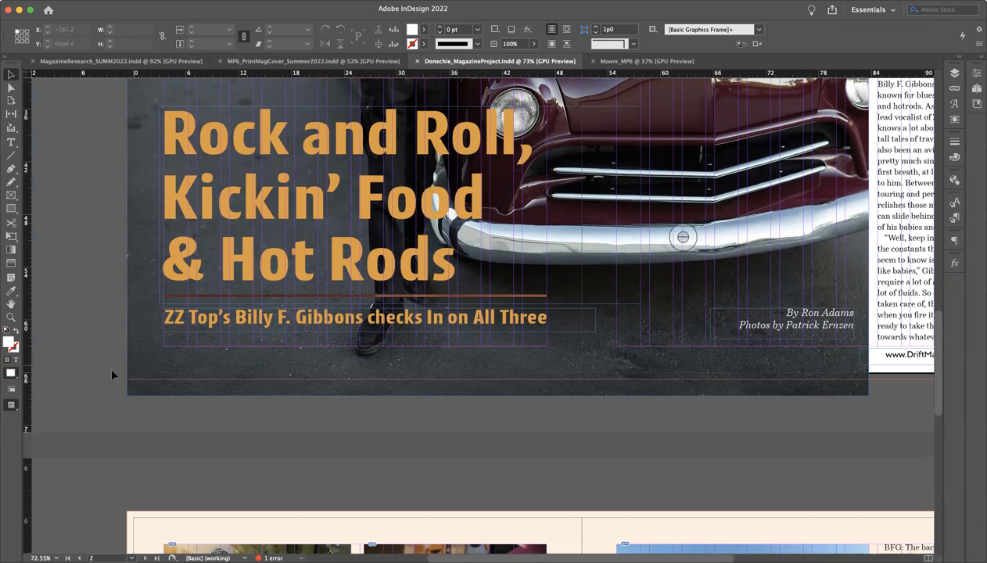
Review the opening spread's headline, credits and article column, and check the type settings of the page number in the right-hand footer
scroll(288, 419, "up", 2)
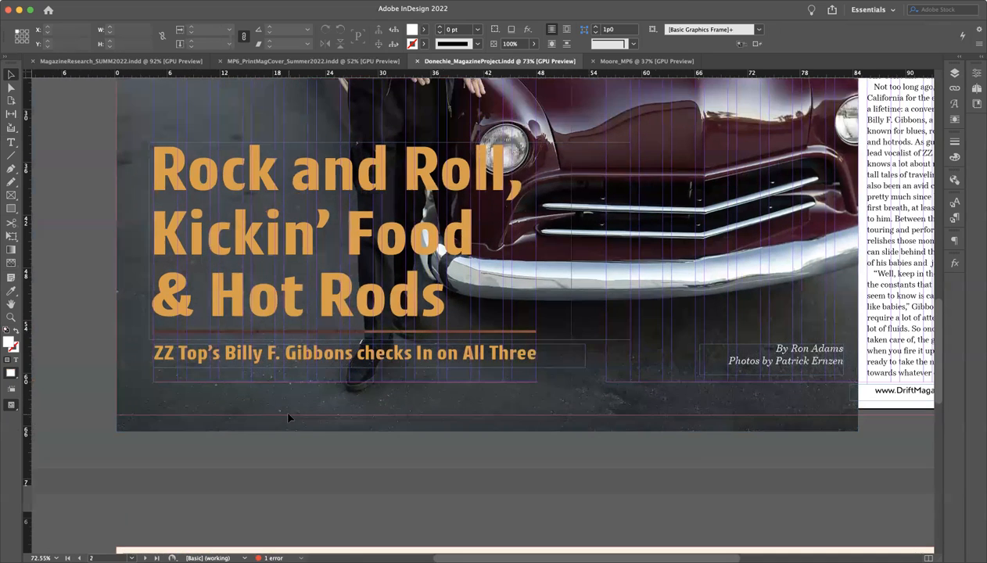
scroll(287, 419, "up", 7)
scroll(288, 419, "right", 4)
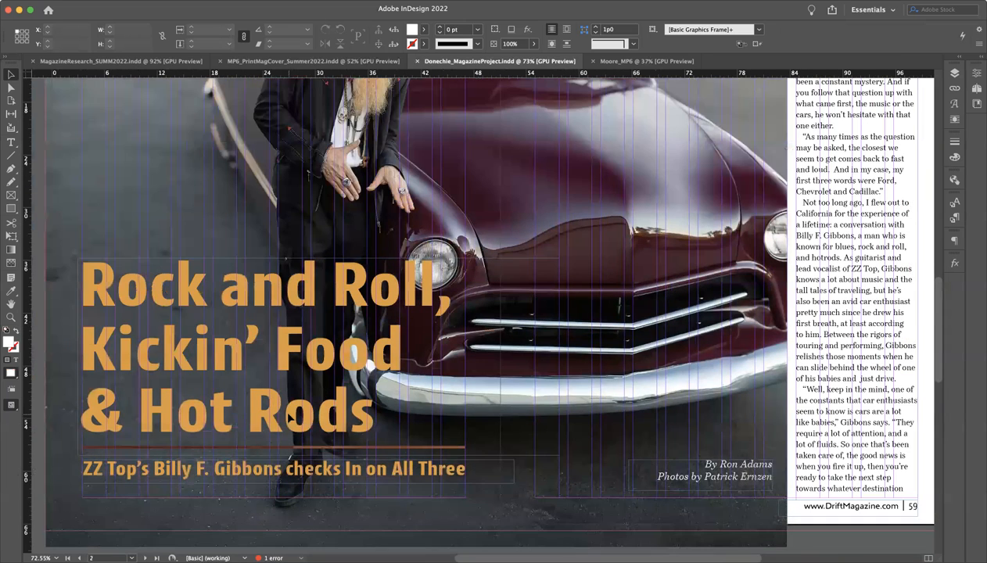
scroll(288, 418, "down", 1)
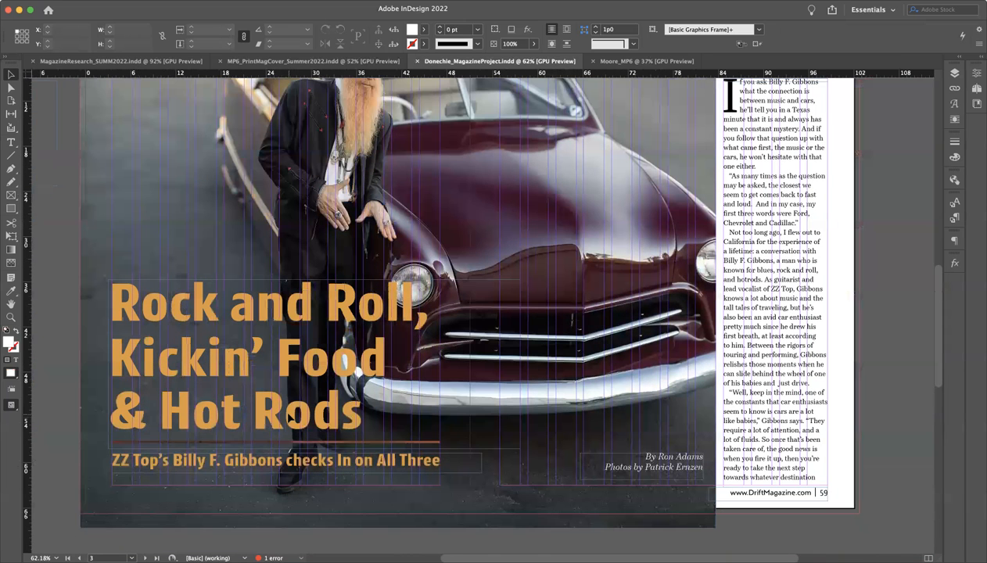
scroll(288, 418, "down", 1)
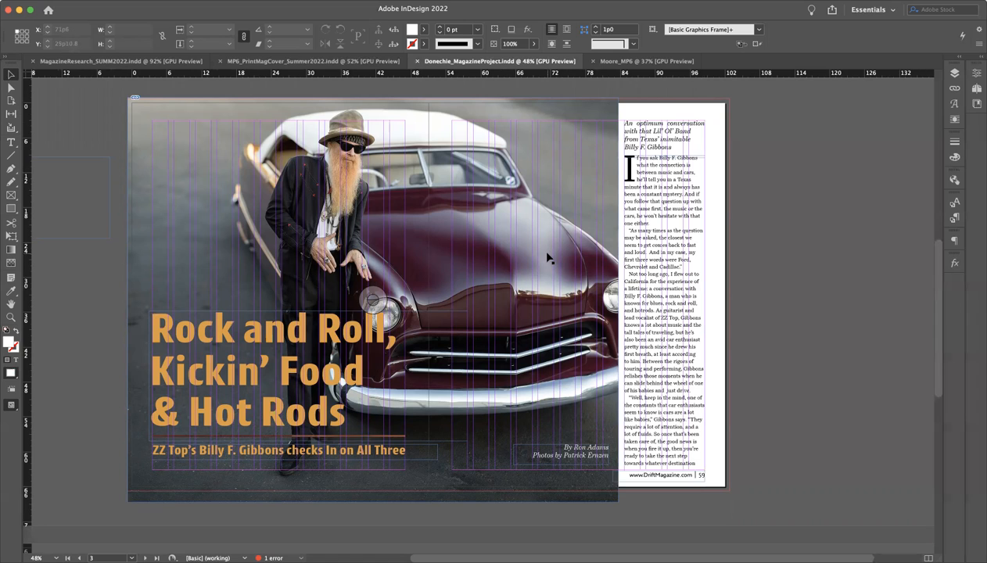
double_click(695, 468)
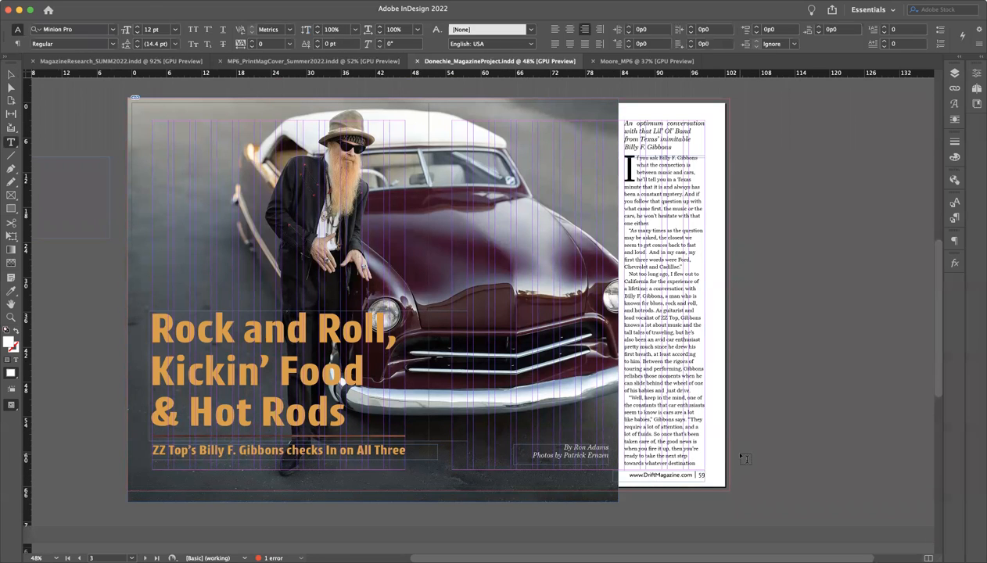
key("v")
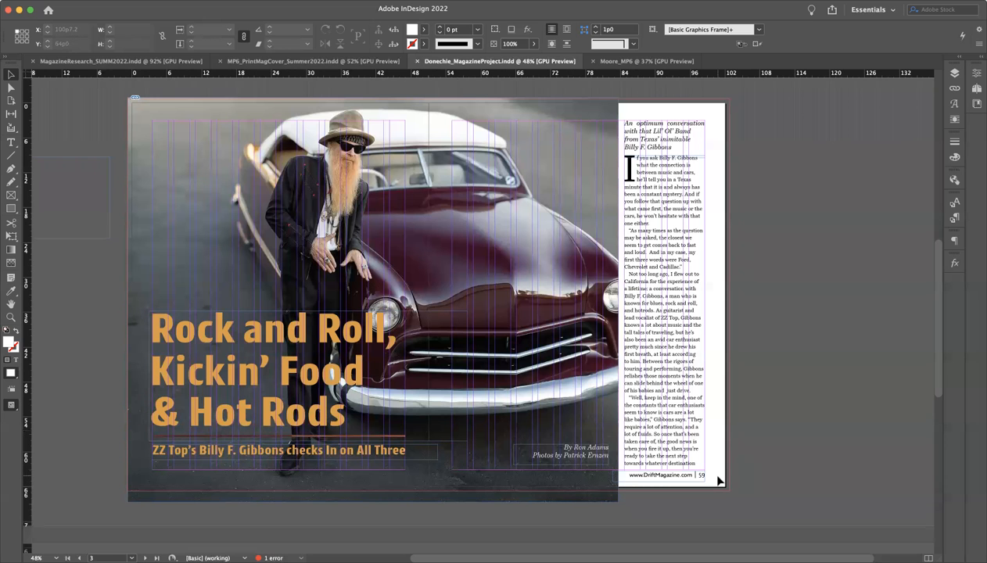
Inspect the lower part of the right-hand page up close and compare it with the overall layout of the opening spread
scroll(718, 480, "up", 3)
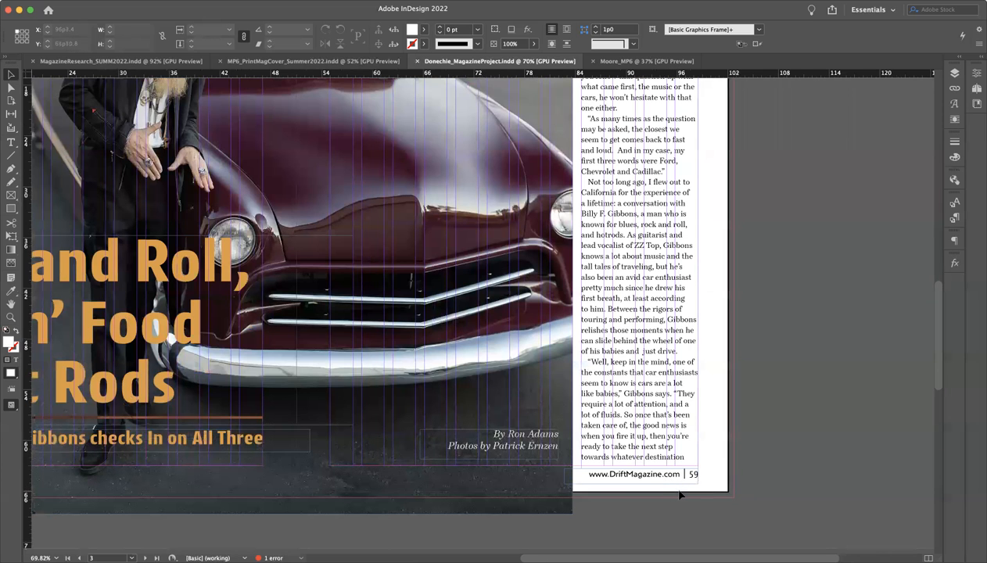
scroll(680, 495, "down", 1)
scroll(629, 422, "down", 5)
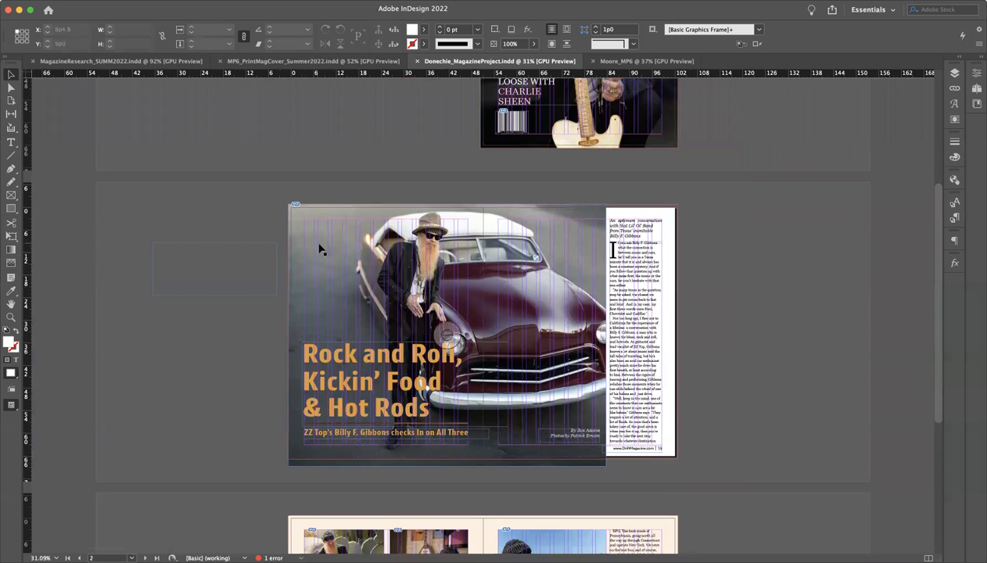
scroll(408, 313, "up", 4)
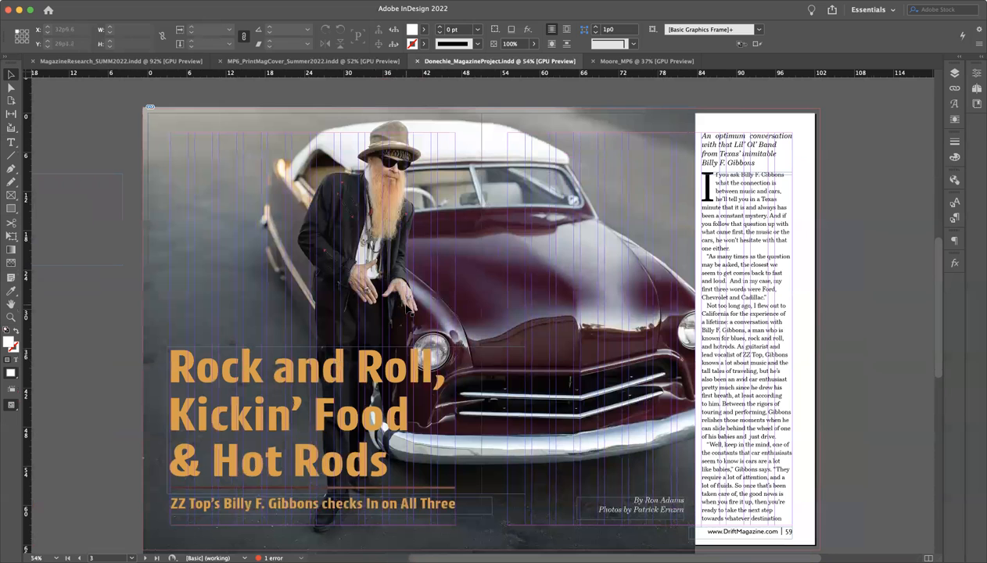
scroll(404, 306, "down", 2)
scroll(404, 306, "right", 1)
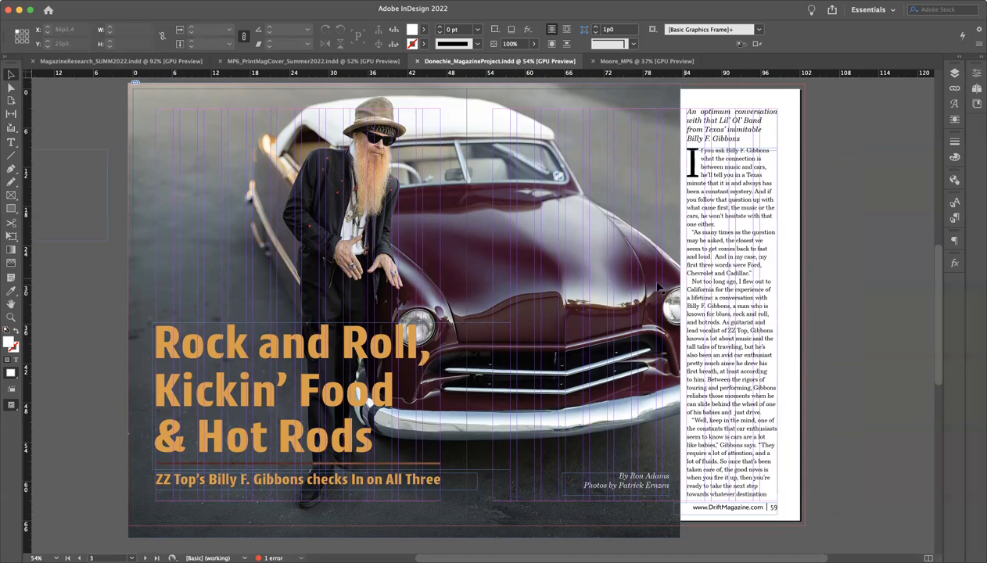
scroll(655, 274, "up", 5)
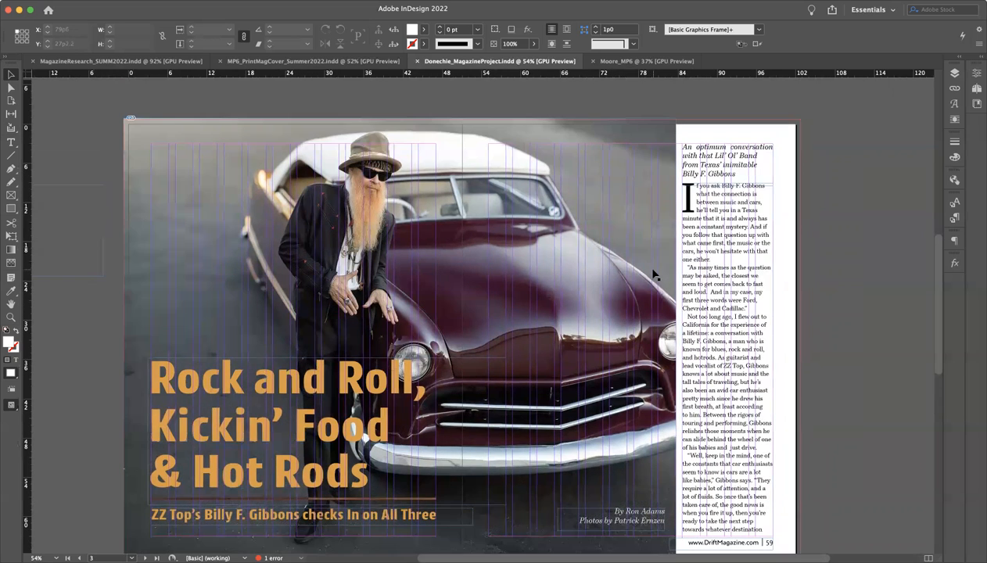
Check the type settings of the "drift." masthead and of the words "BILLY" and "LOVE" in the main cover line
scroll(653, 271, "up", 10)
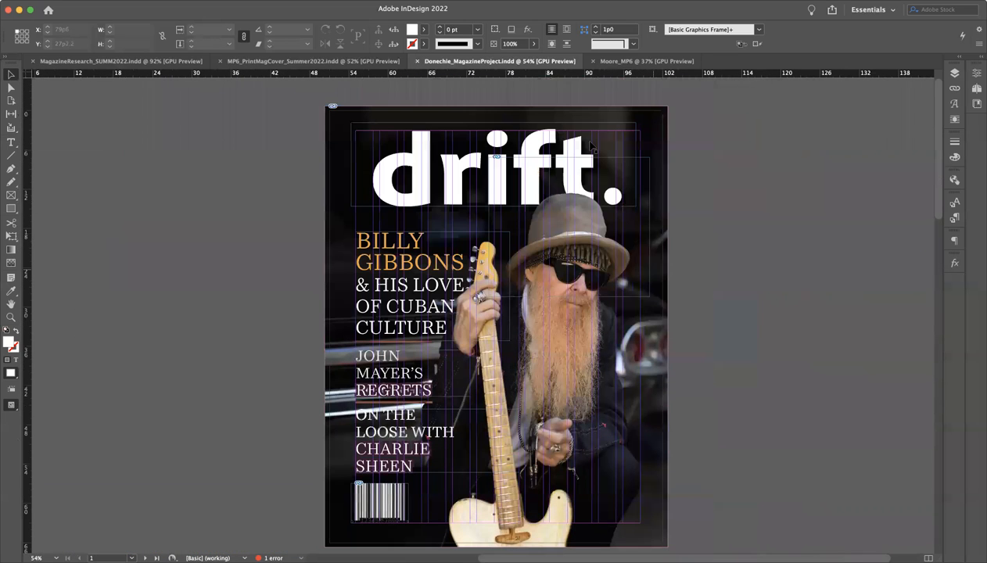
triple_click(458, 160)
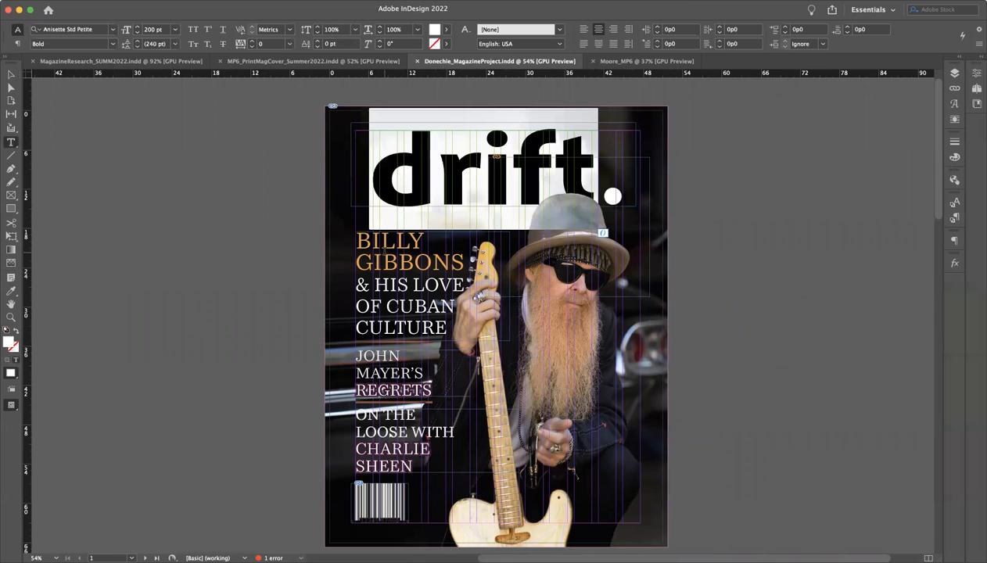
double_click(399, 240)
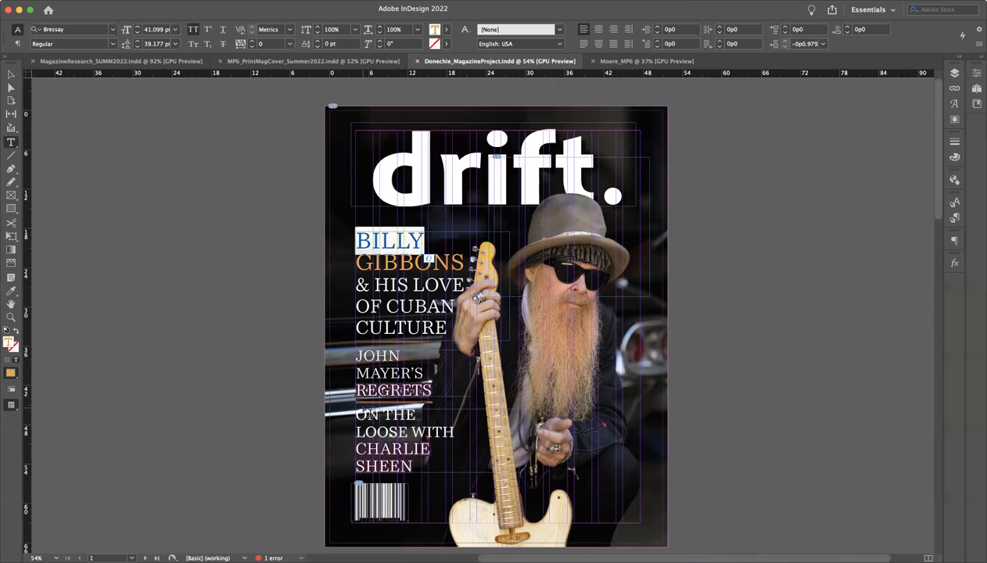
scroll(364, 406, "down", 10)
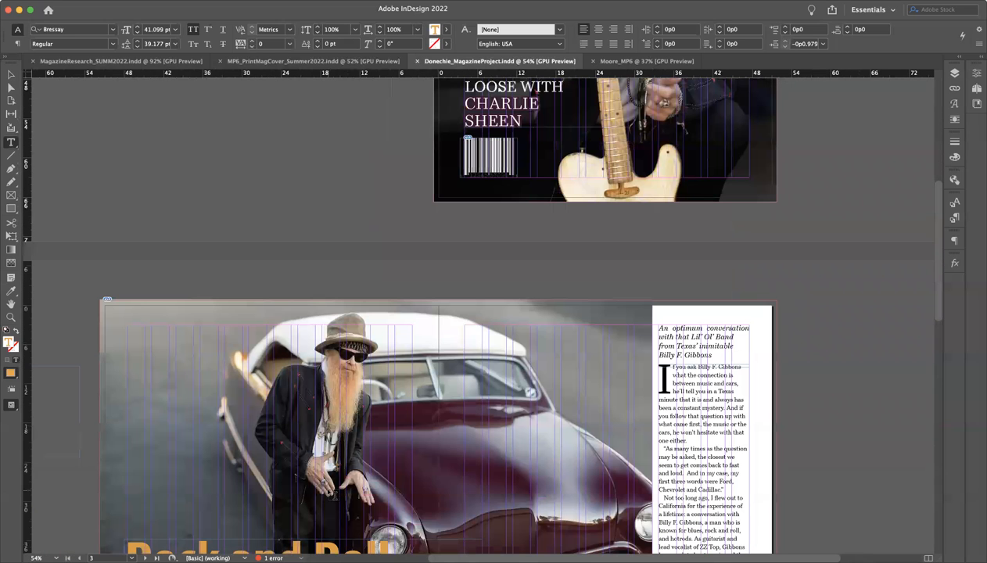
scroll(335, 495, "down", 2)
scroll(335, 495, "up", 10)
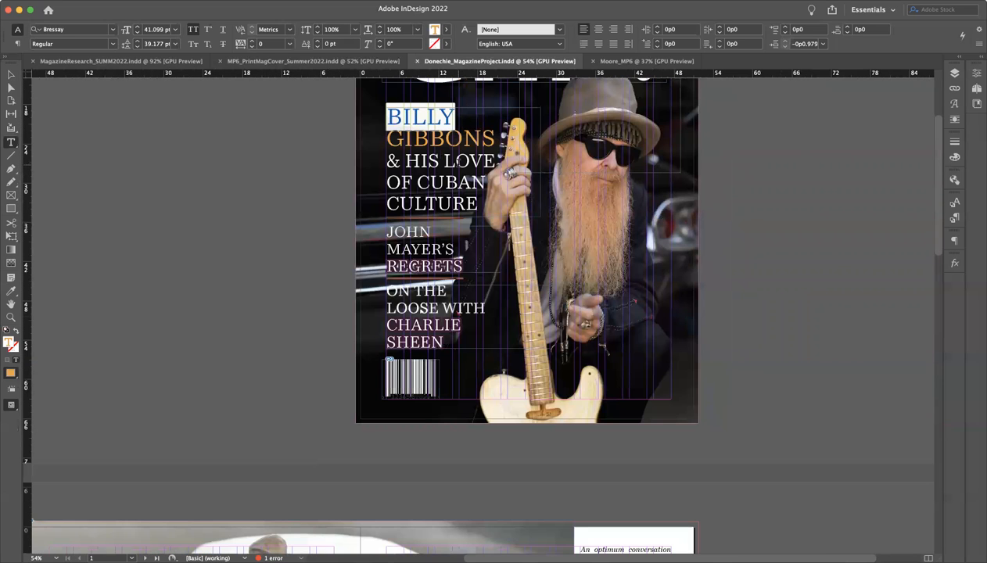
double_click(470, 161)
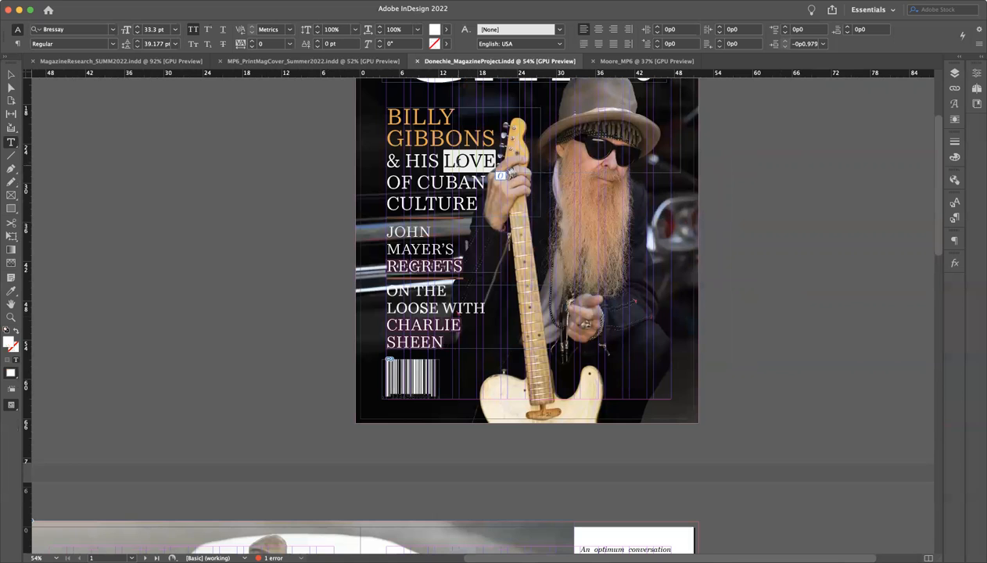
Compare the type settings of the subheading below the opening spread's headline with those of the cover masthead
scroll(414, 125, "down", 2)
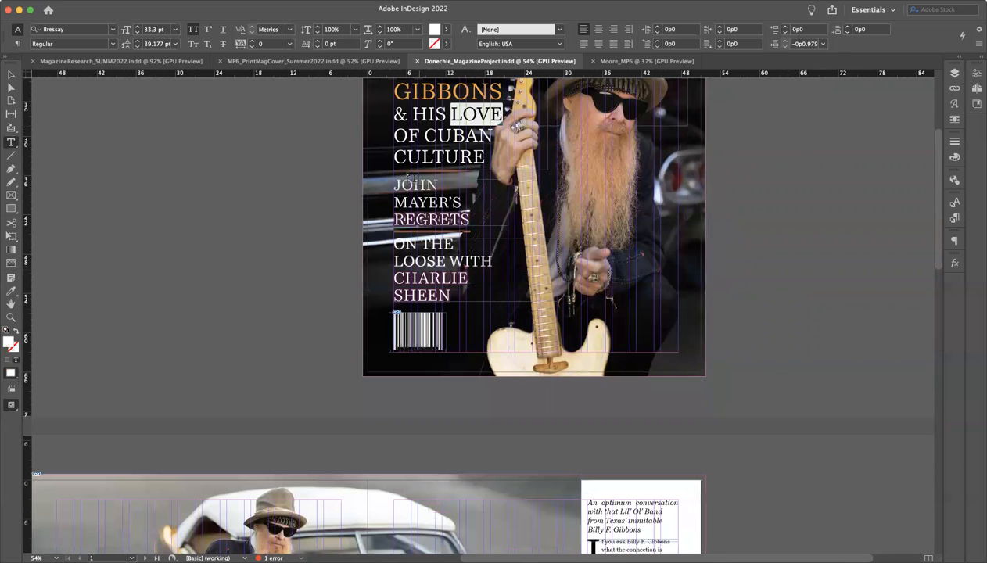
scroll(407, 175, "down", 15)
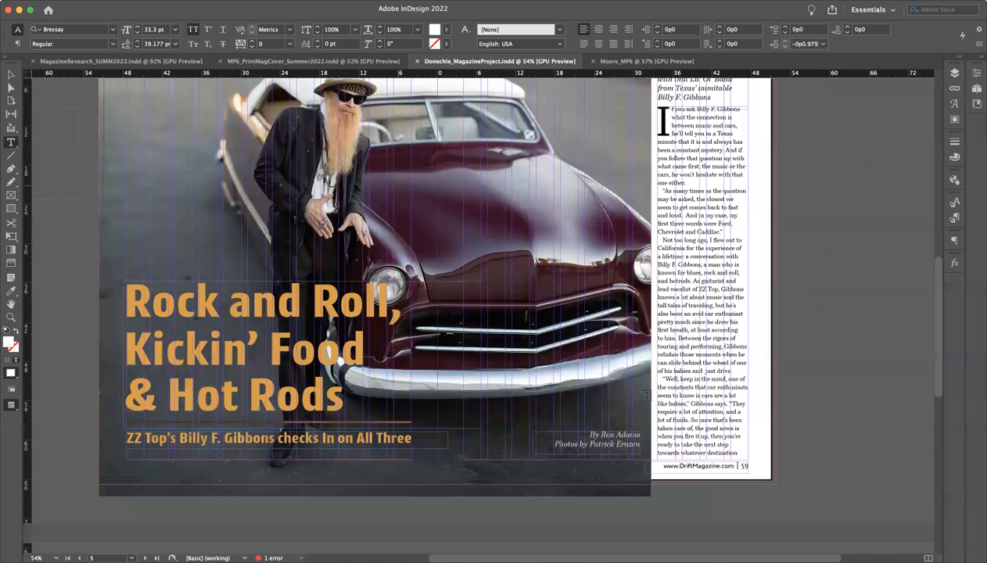
double_click(394, 437)
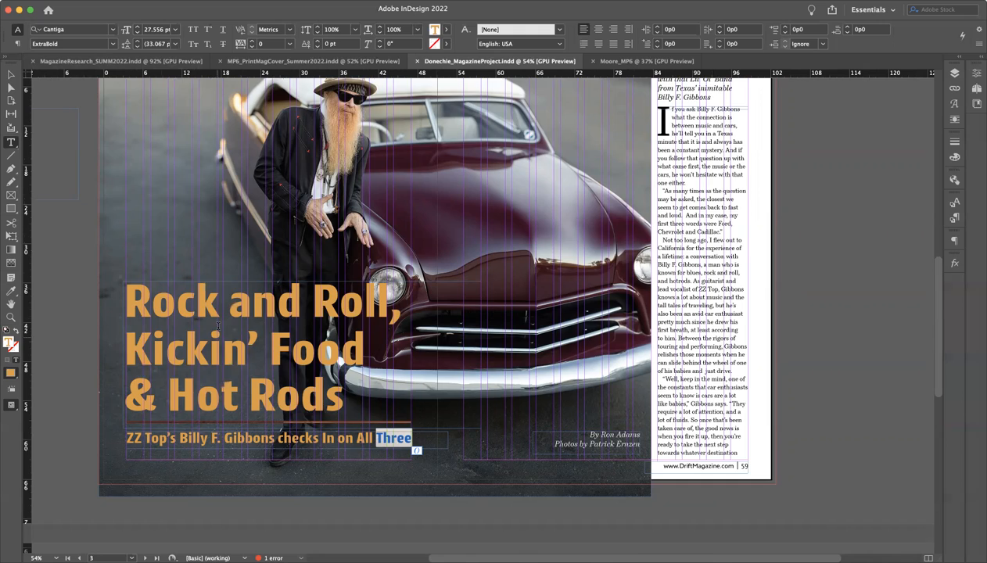
scroll(218, 325, "up", 15)
left_click(347, 175)
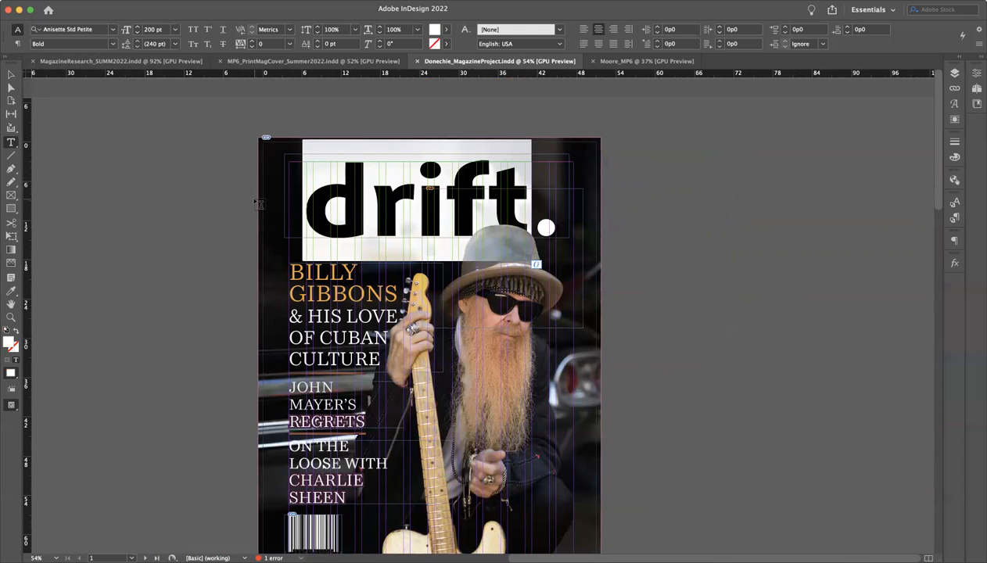
Check the type settings of the word "Roll" in the opening spread's headline and of the article's body text
scroll(329, 305, "down", 5)
scroll(330, 305, "left", 2)
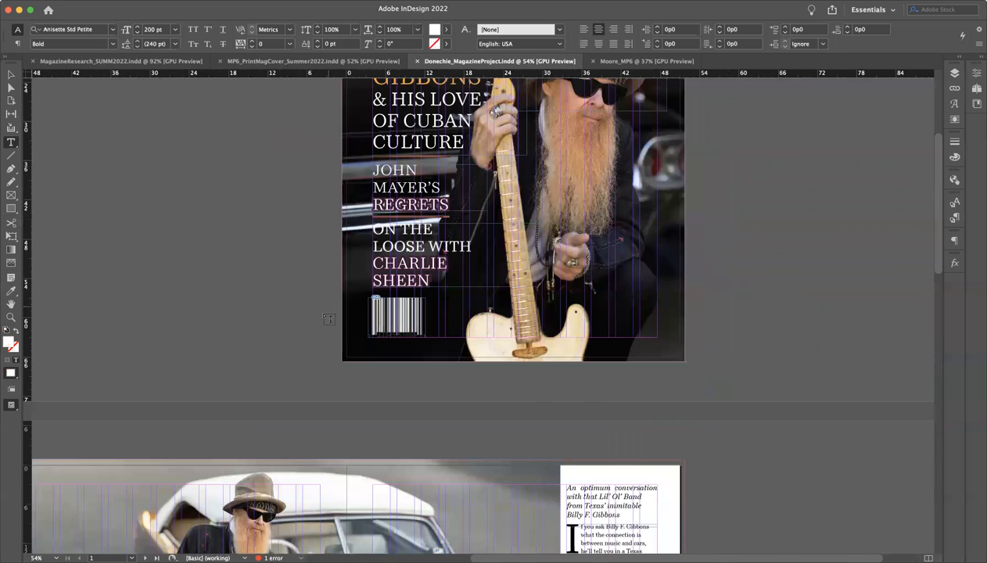
scroll(329, 319, "down", 8)
scroll(329, 320, "left", 2)
scroll(328, 313, "down", 4)
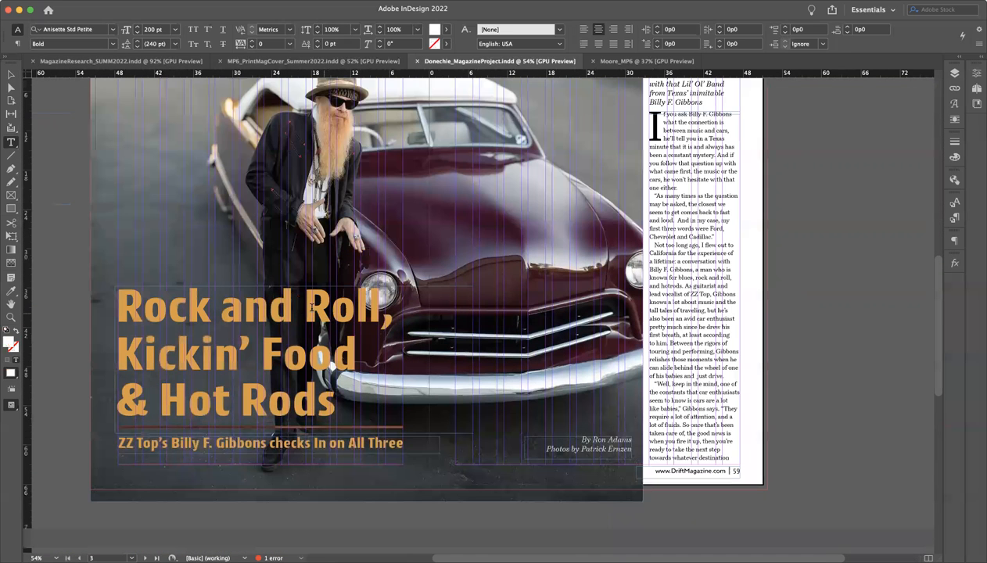
double_click(309, 305)
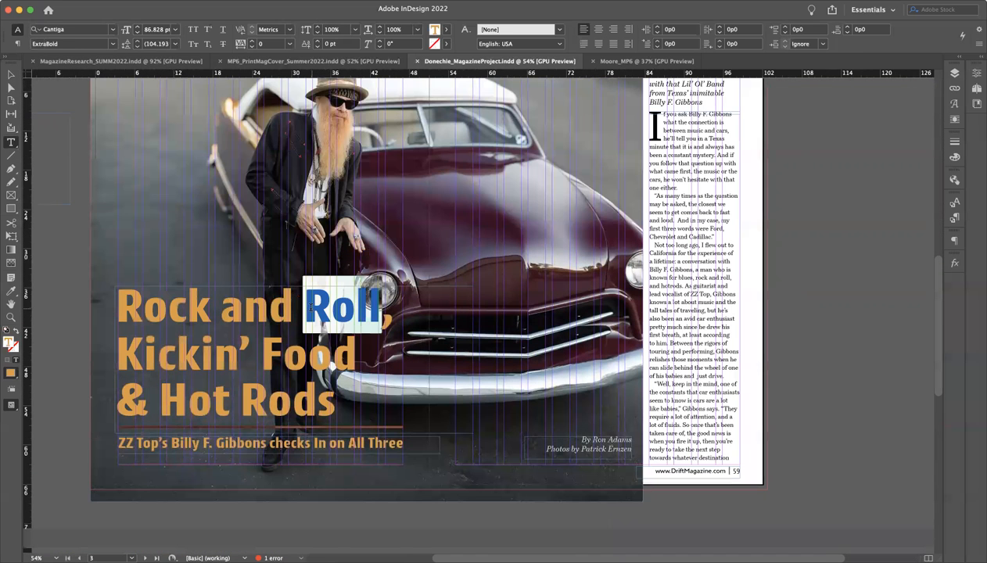
left_click(687, 132)
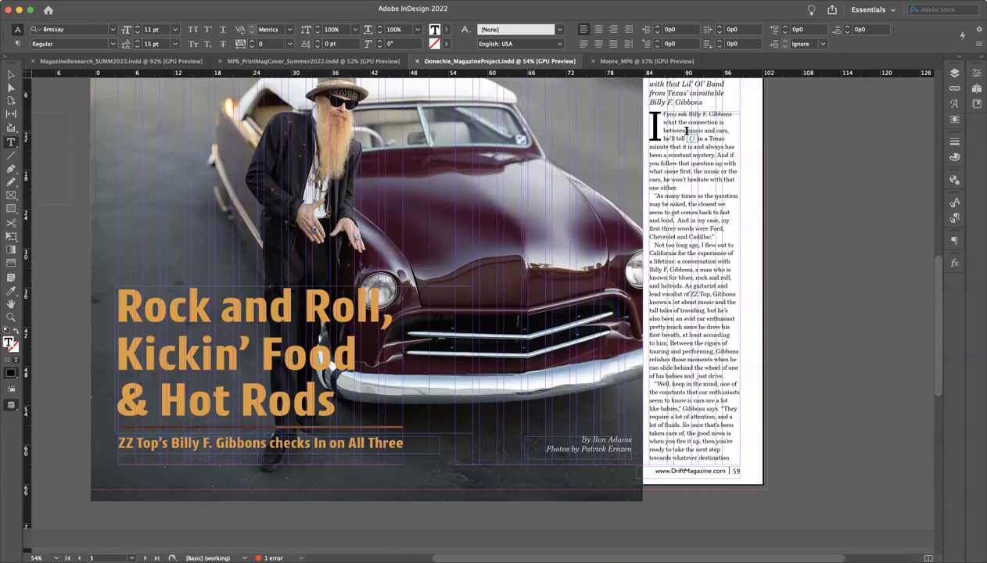
left_click(685, 131)
Return to the front cover and recheck the type settings of the word "BILLY" in the main cover line
scroll(259, 318, "up", 5)
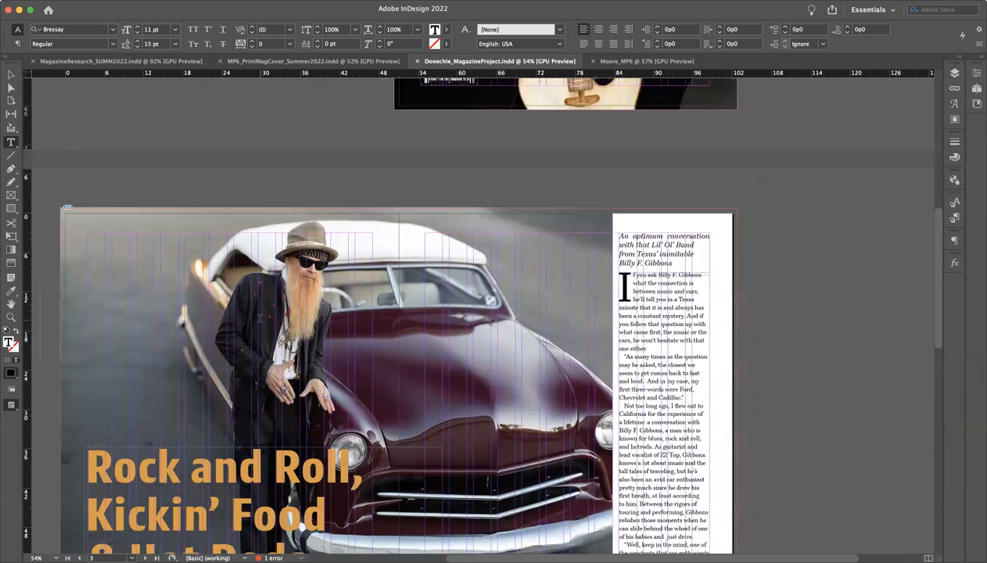
scroll(260, 317, "up", 10)
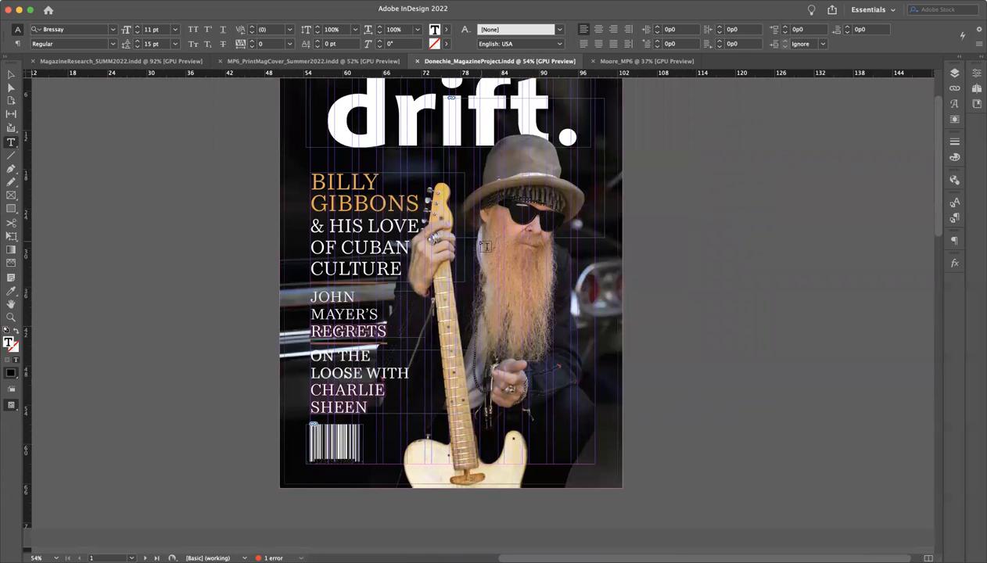
scroll(673, 247, "up", 3)
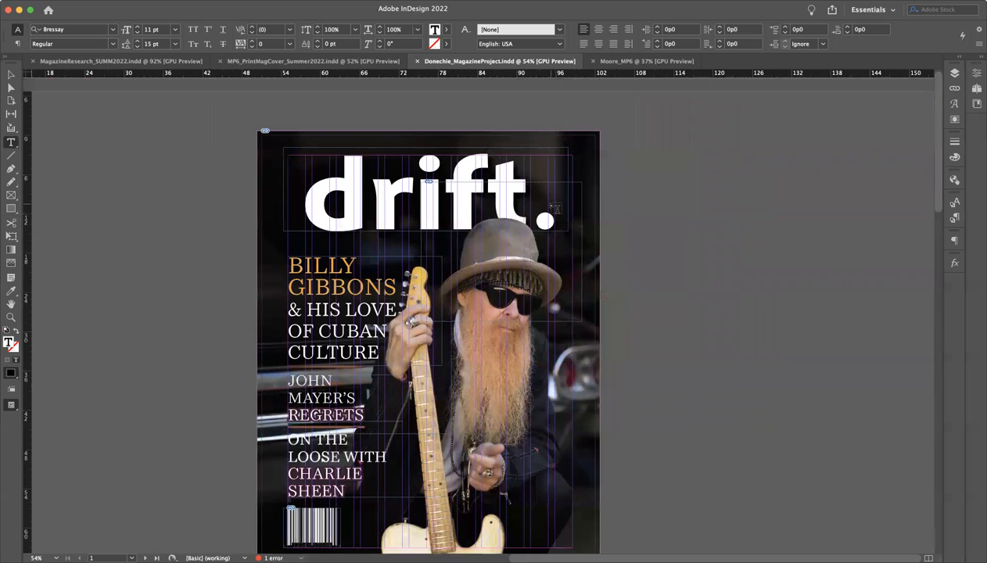
left_click(674, 246, "super")
double_click(304, 265)
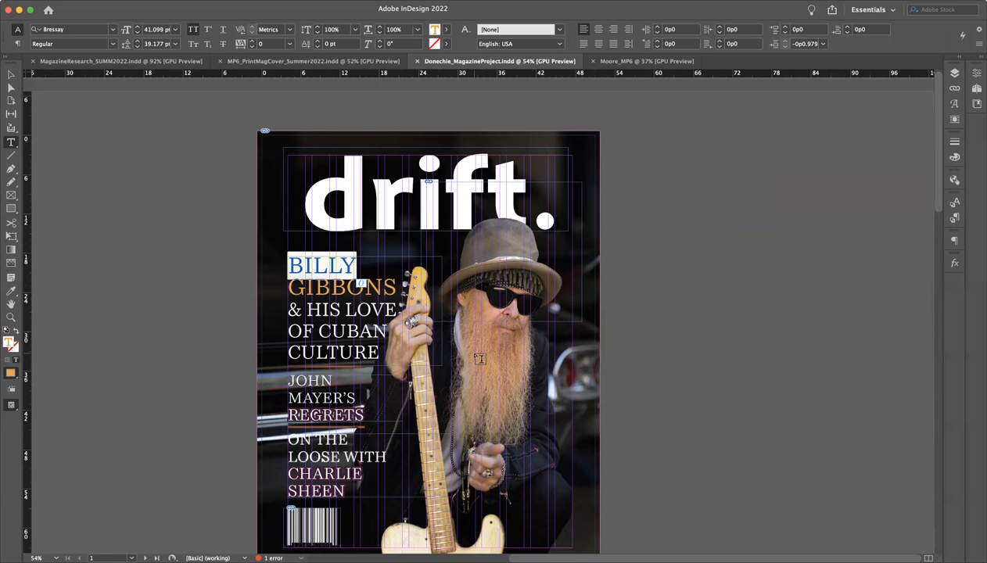
Check the type settings of the web address in the footer on the opening spread's right-hand page
scroll(528, 408, "left", 3)
scroll(531, 412, "down", 5)
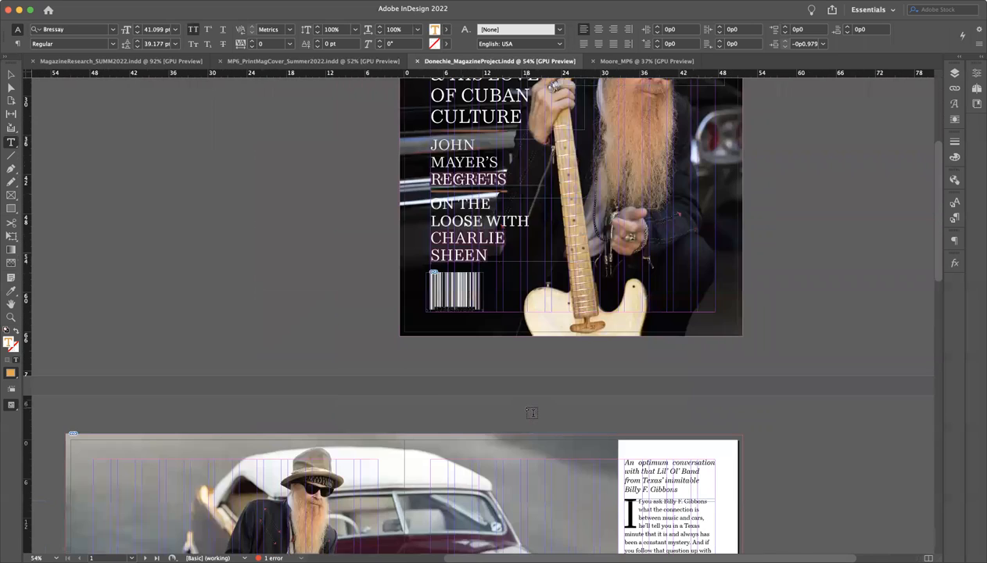
scroll(531, 412, "down", 5)
scroll(532, 412, "left", 2)
scroll(532, 412, "down", 3)
scroll(531, 413, "right", 1)
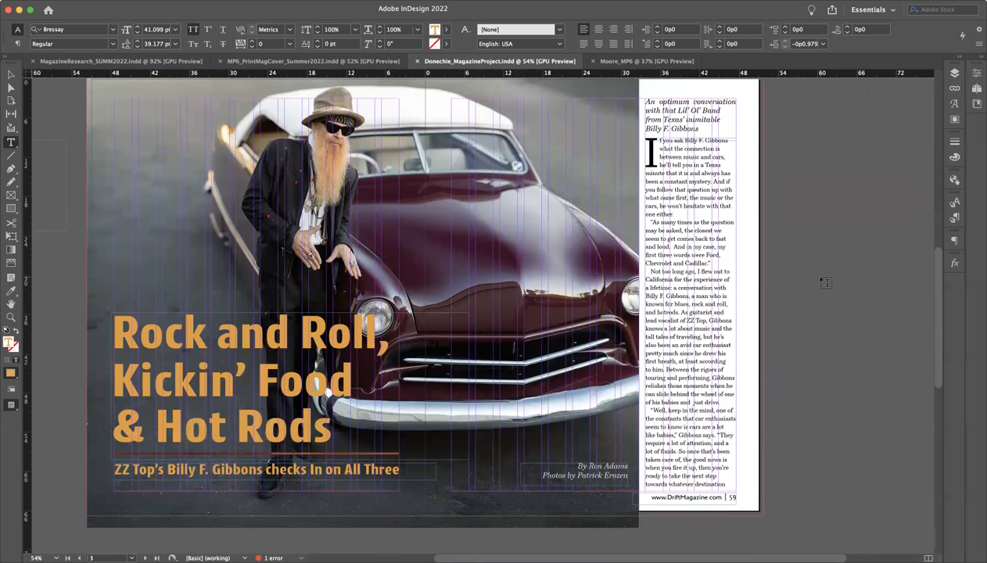
left_click(726, 496)
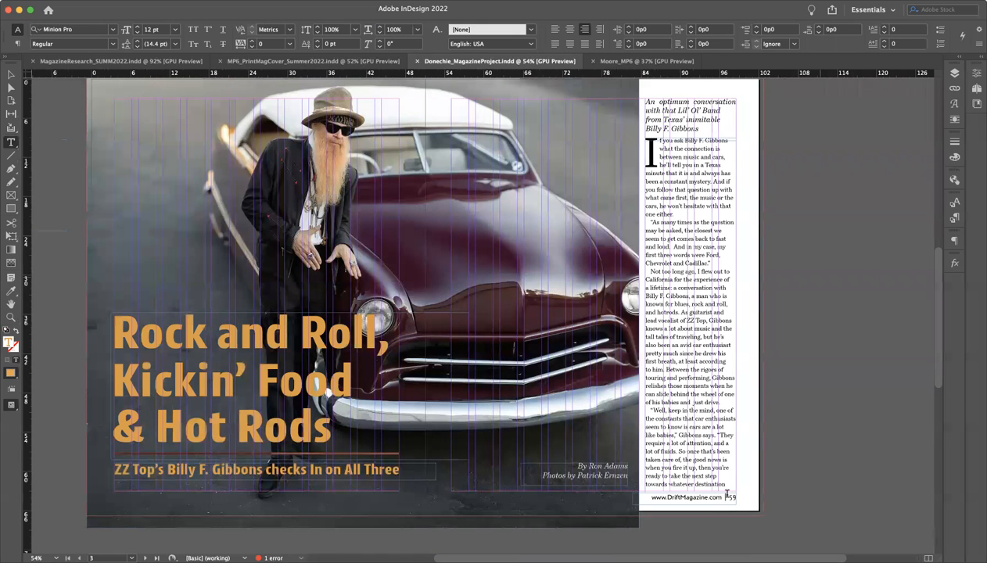
left_click_drag(727, 495, 648, 499)
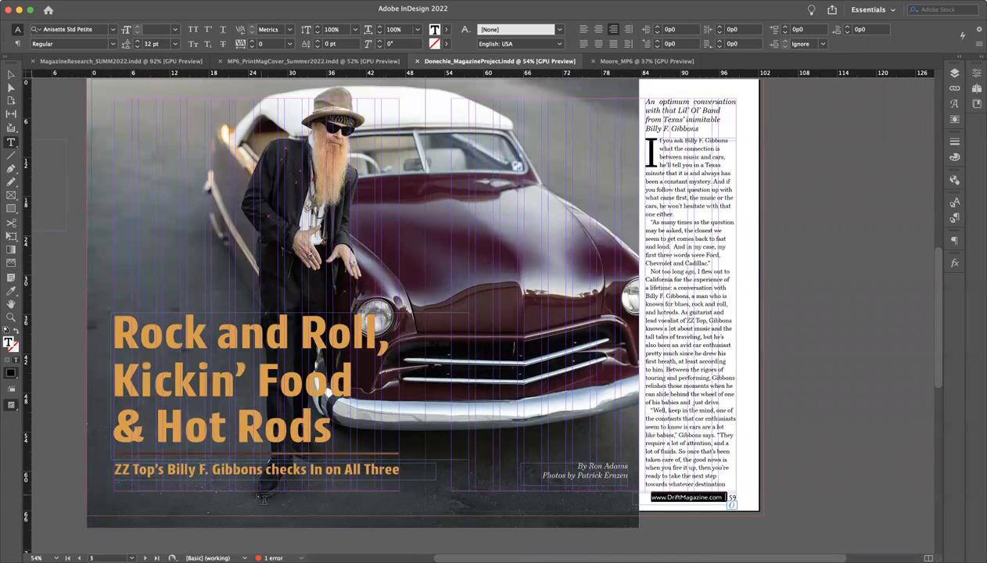
left_click(68, 459, "super")
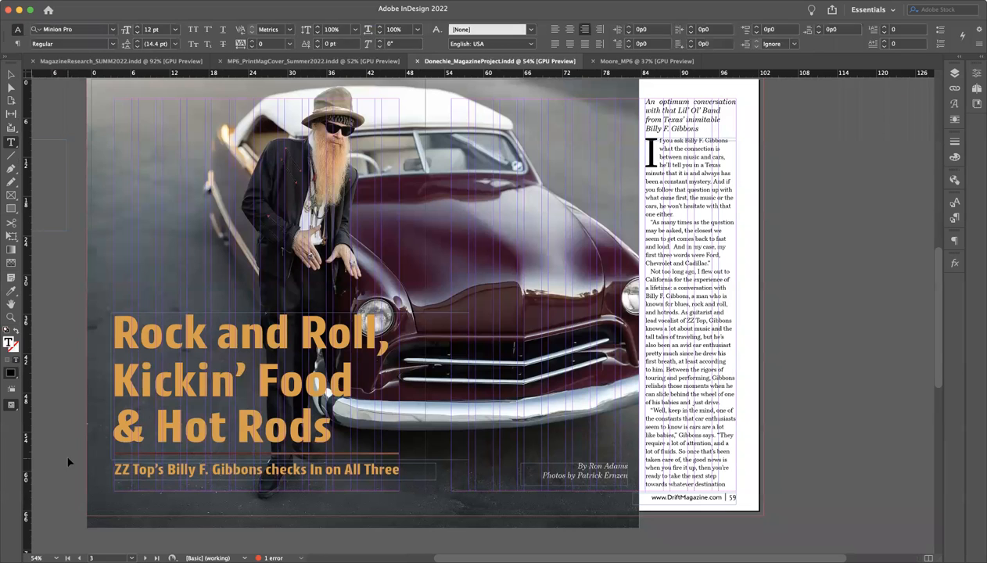
key("v")
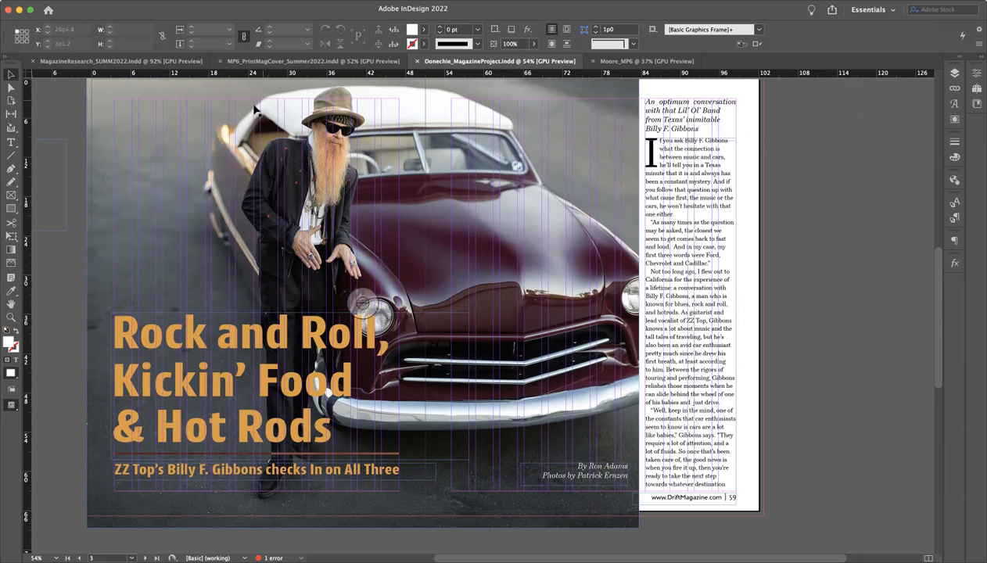
Try shifting the large car photo on the opening spread, and undo the move
left_click_drag(228, 134, 292, 91)
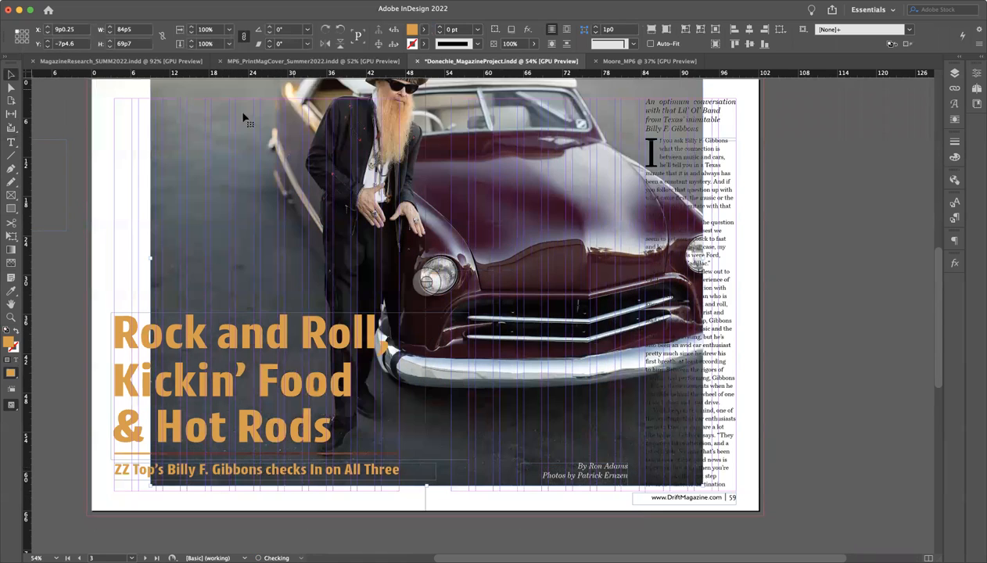
key("super+z")
Examine the opening spread's photo up close around the man's jacket and beard, and check the image across the whole spread
scroll(239, 164, "up", 2)
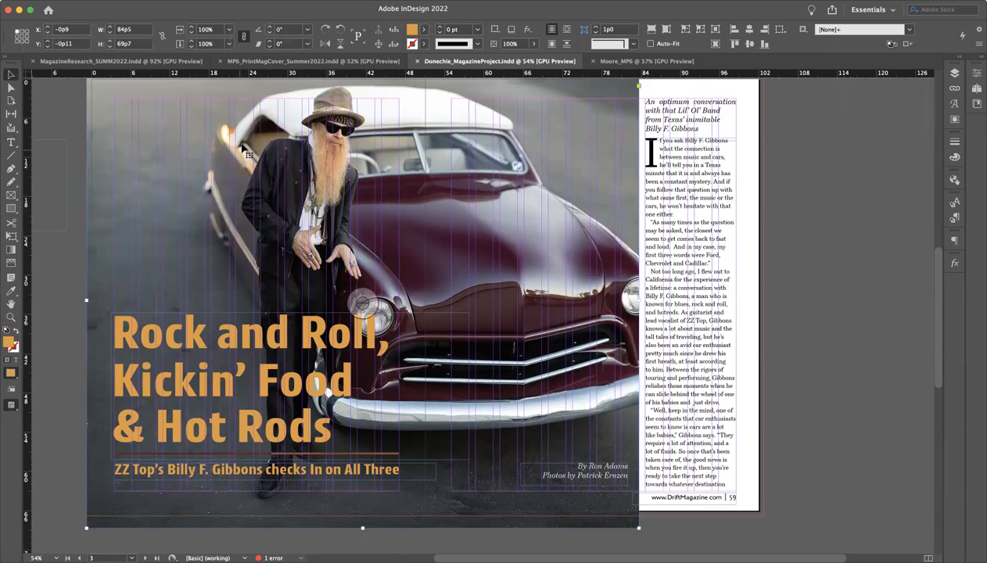
scroll(194, 108, "up", 3)
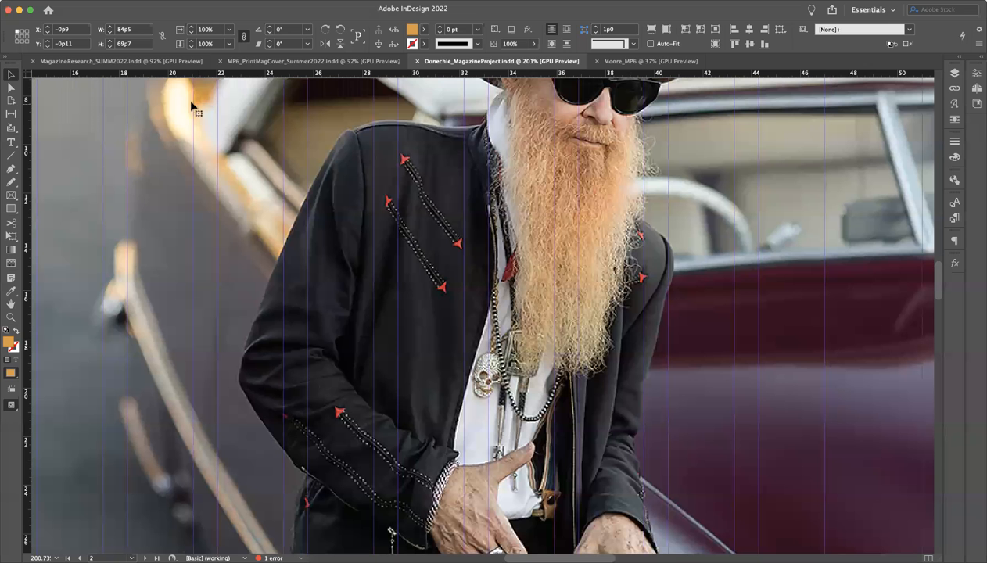
scroll(194, 104, "up", 3)
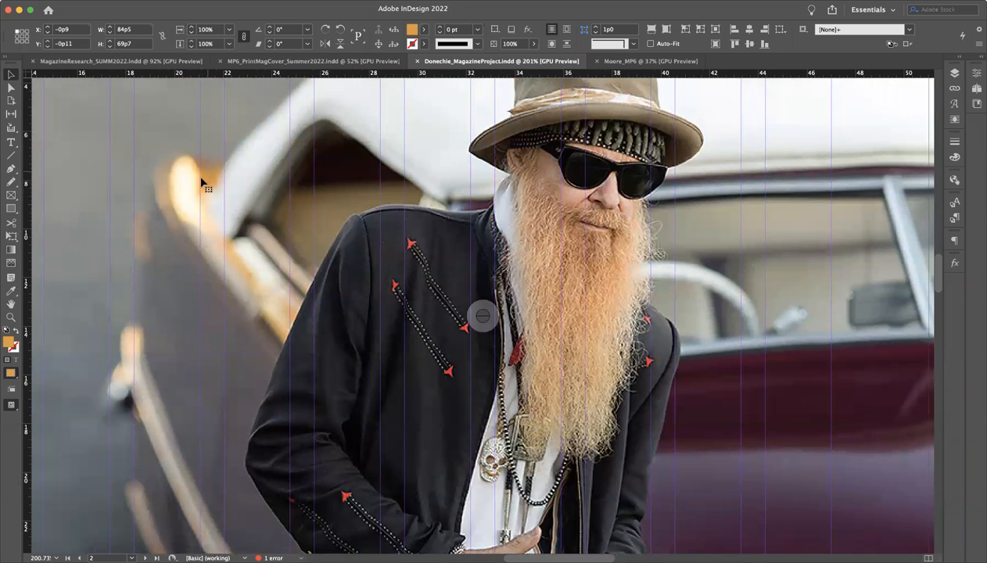
scroll(202, 188, "down", 3)
scroll(208, 172, "down", 2)
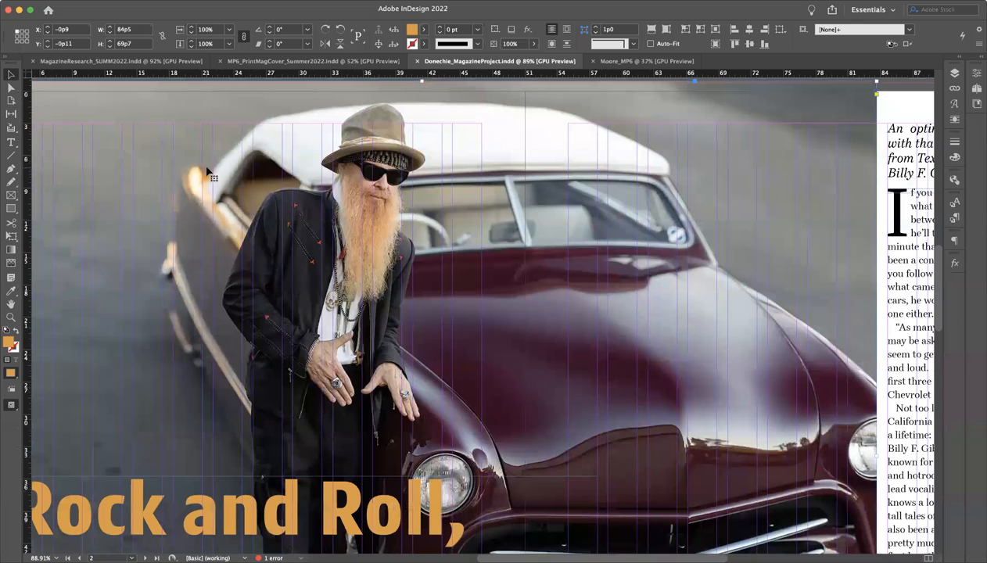
scroll(348, 227, "down", 2)
scroll(348, 227, "down", 1)
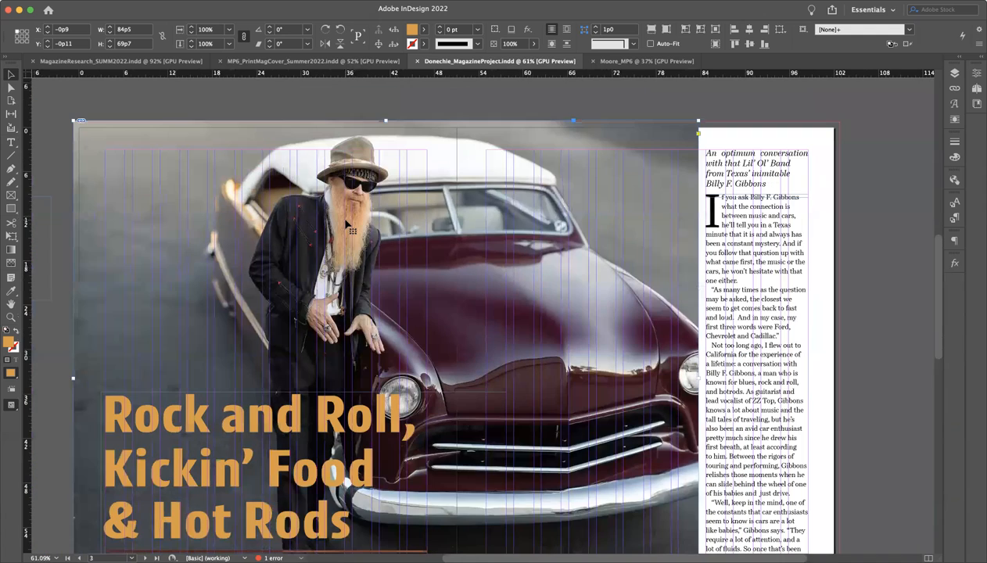
scroll(348, 227, "down", 2)
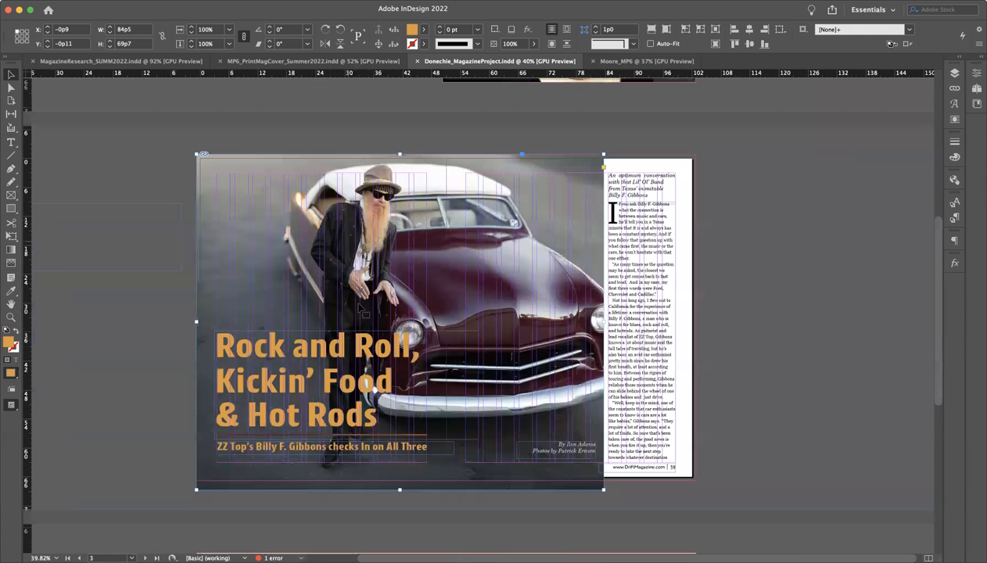
left_click(746, 446)
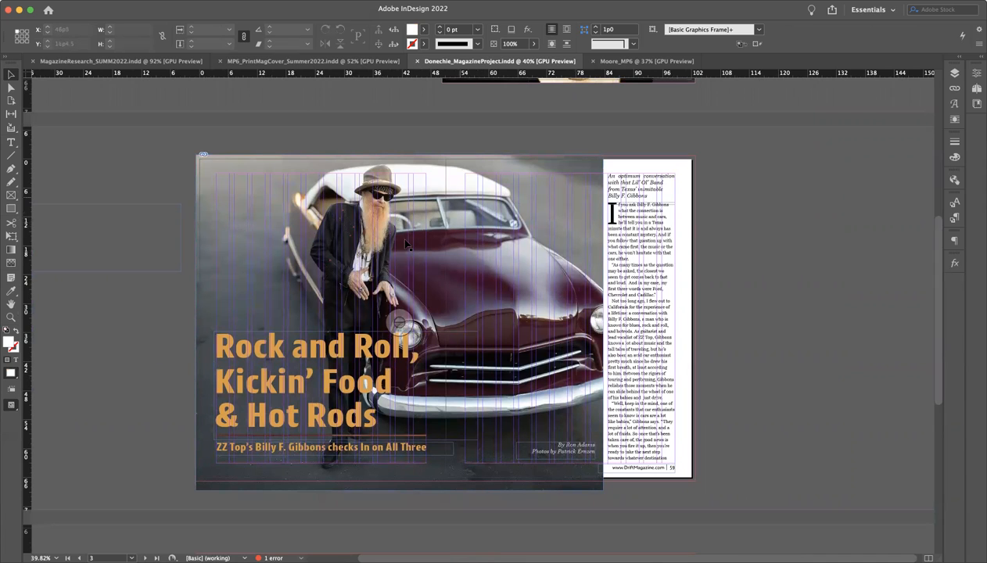
Compare the front cover's photo, masthead and cover lines with the photo and headline of the opening spread
scroll(430, 225, "up", 10)
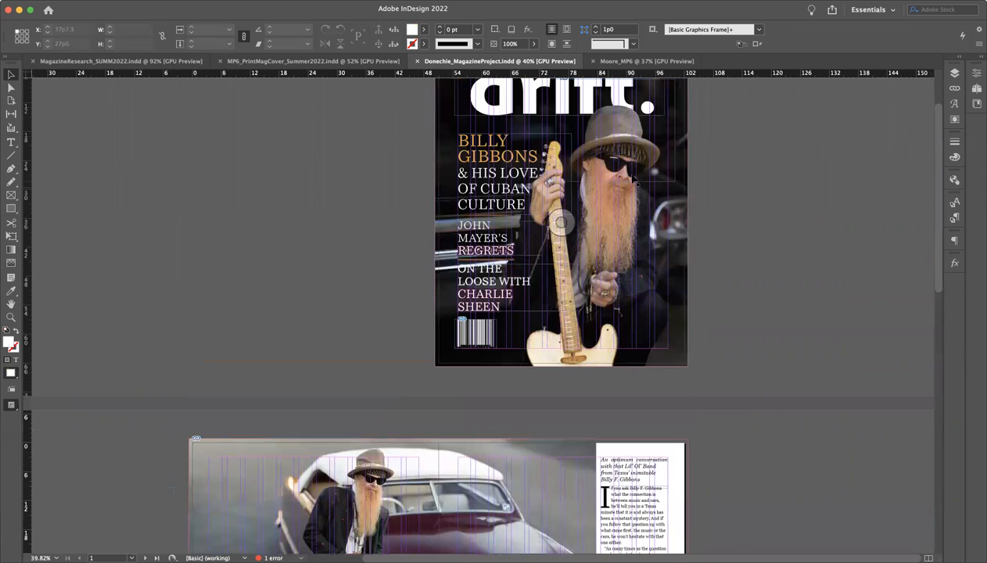
left_click(756, 231)
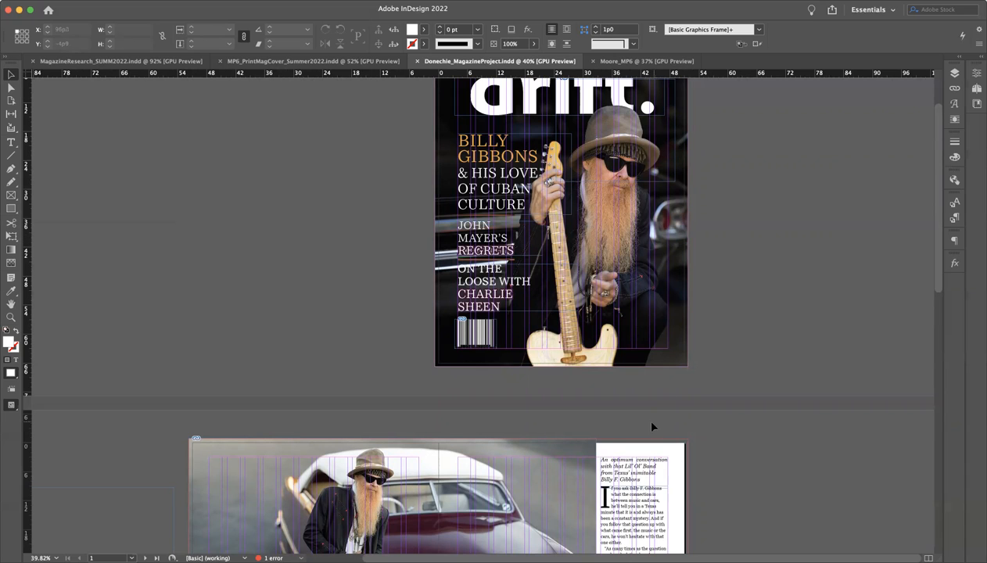
scroll(653, 426, "down", 4)
scroll(587, 476, "down", 2)
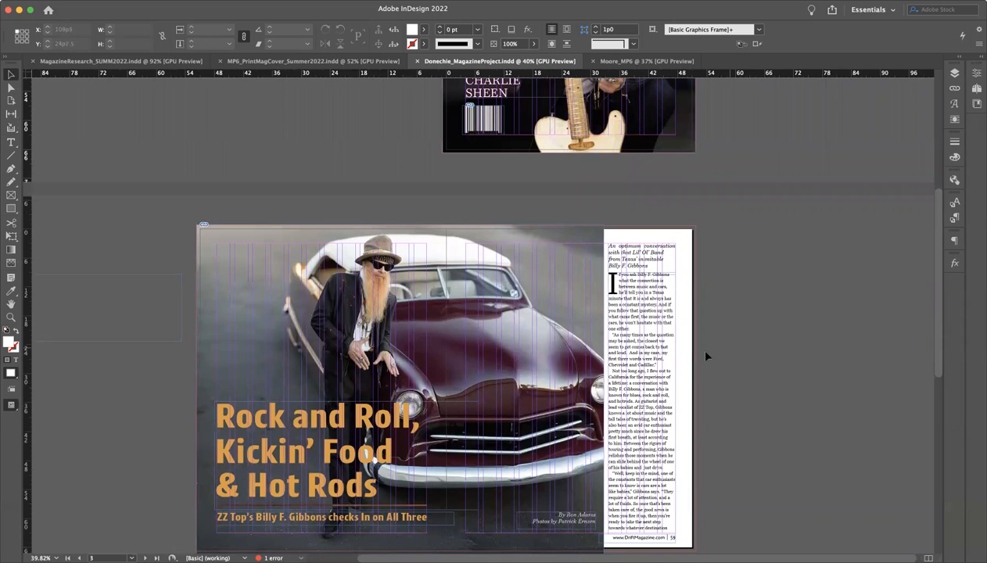
scroll(554, 385, "up", 3)
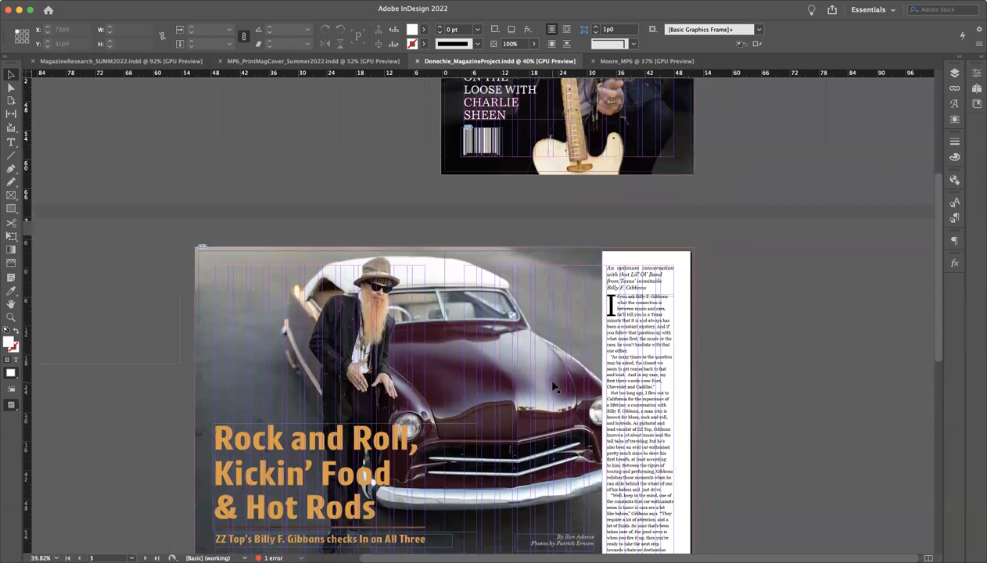
scroll(553, 386, "up", 4)
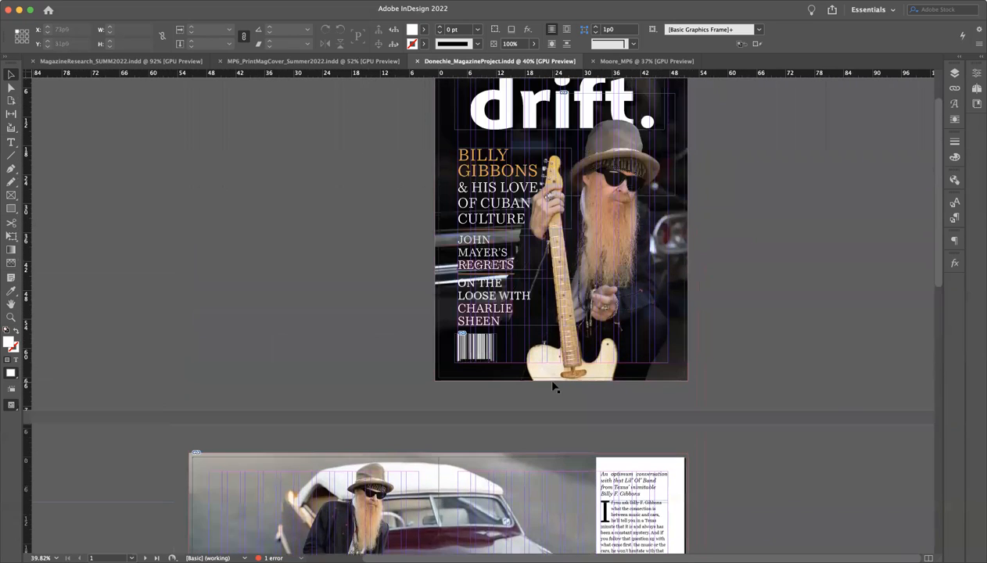
scroll(491, 506, "up", 2)
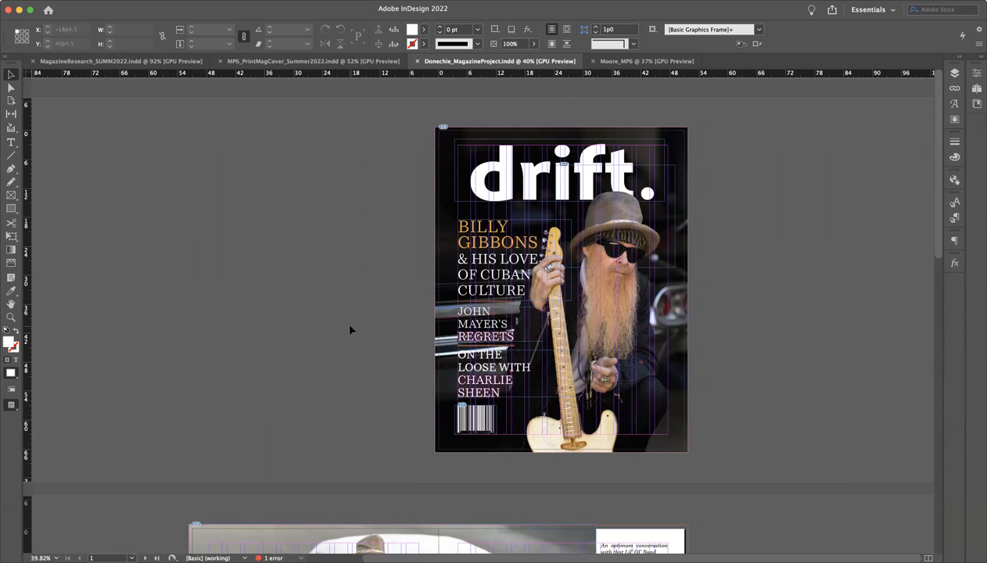
scroll(352, 329, "down", 5)
scroll(351, 330, "down", 1)
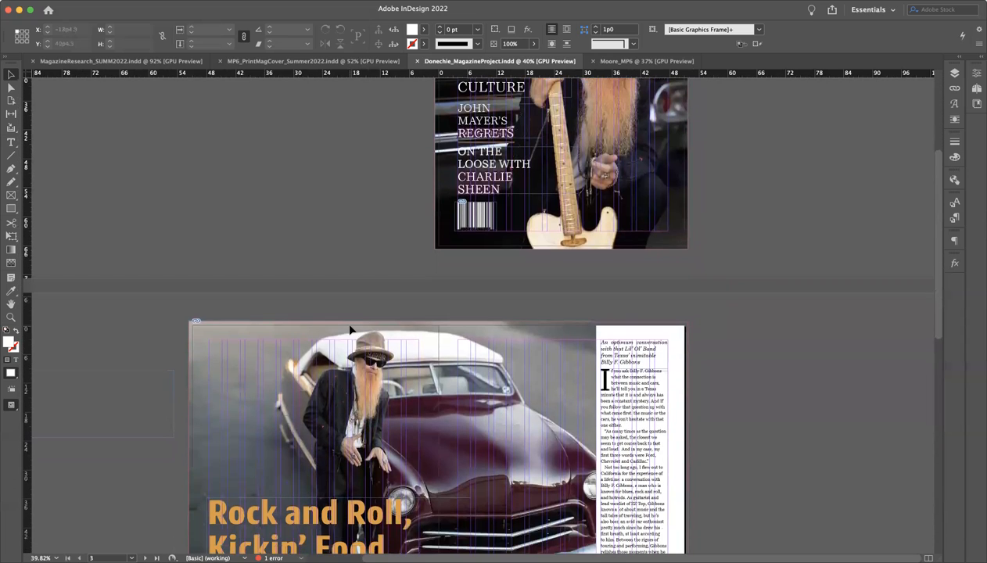
scroll(350, 329, "up", 6)
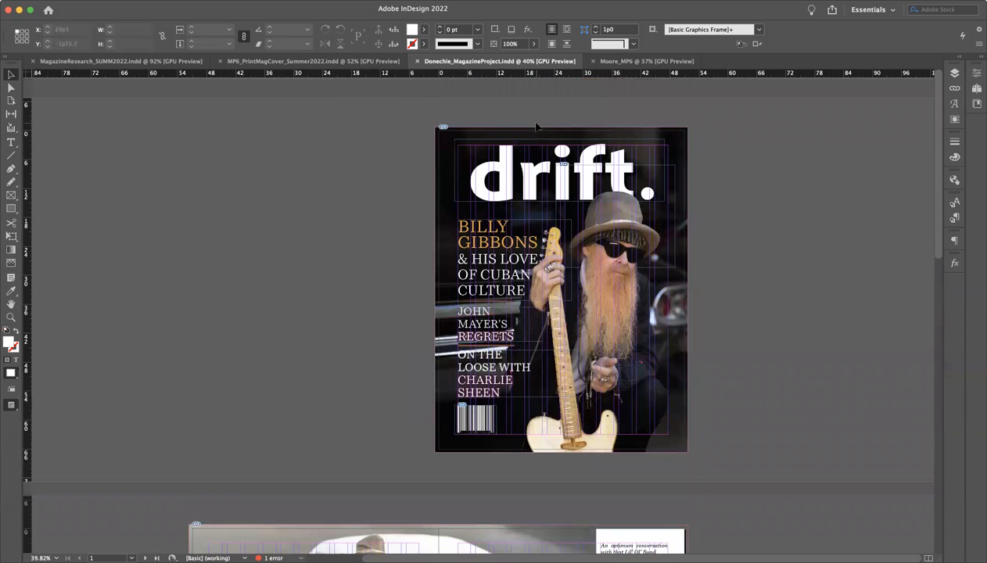